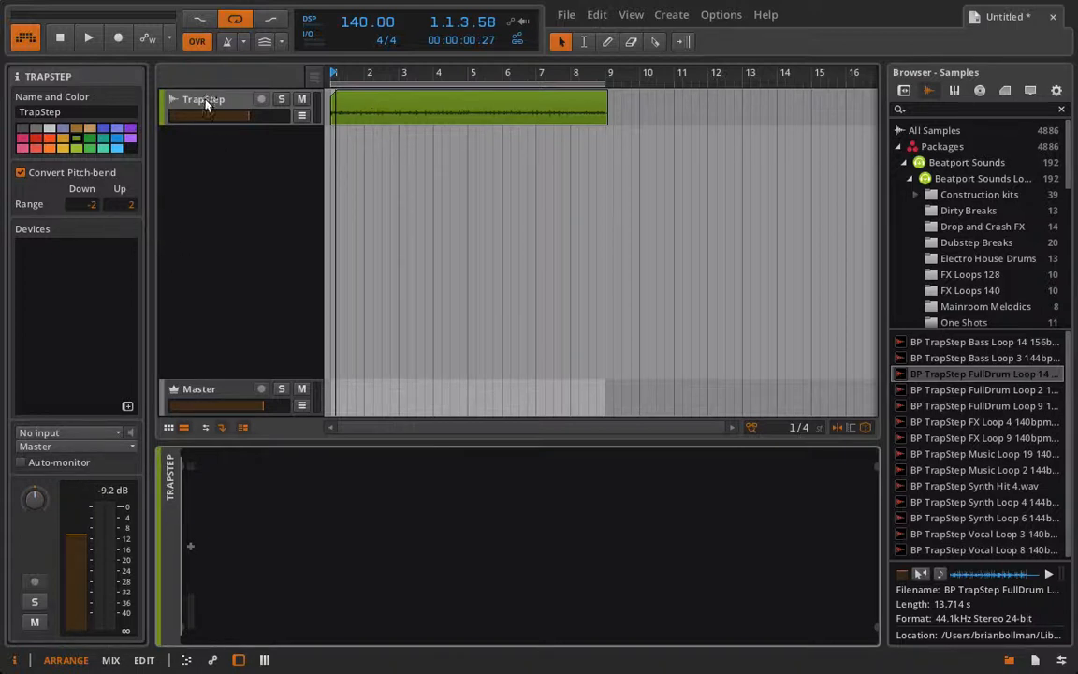
# Duplicate the TrapStep track until there are five identical copies in the arrangement
pyautogui.hotkey('ctrl', 'd')
pyautogui.hotkey('ctrl', 'd')
pyautogui.hotkey('ctrl', 'd')
pyautogui.hotkey('ctrl', 'd')
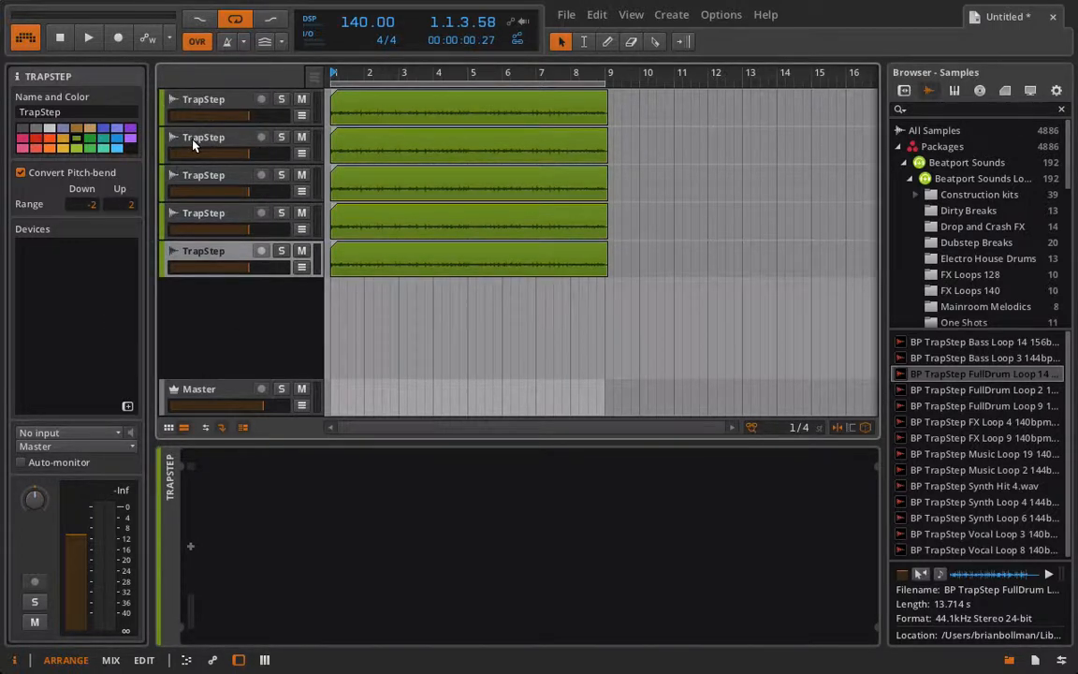
# Delete the duplicated TrapStep tracks, keeping only one
pyautogui.click(195, 143)
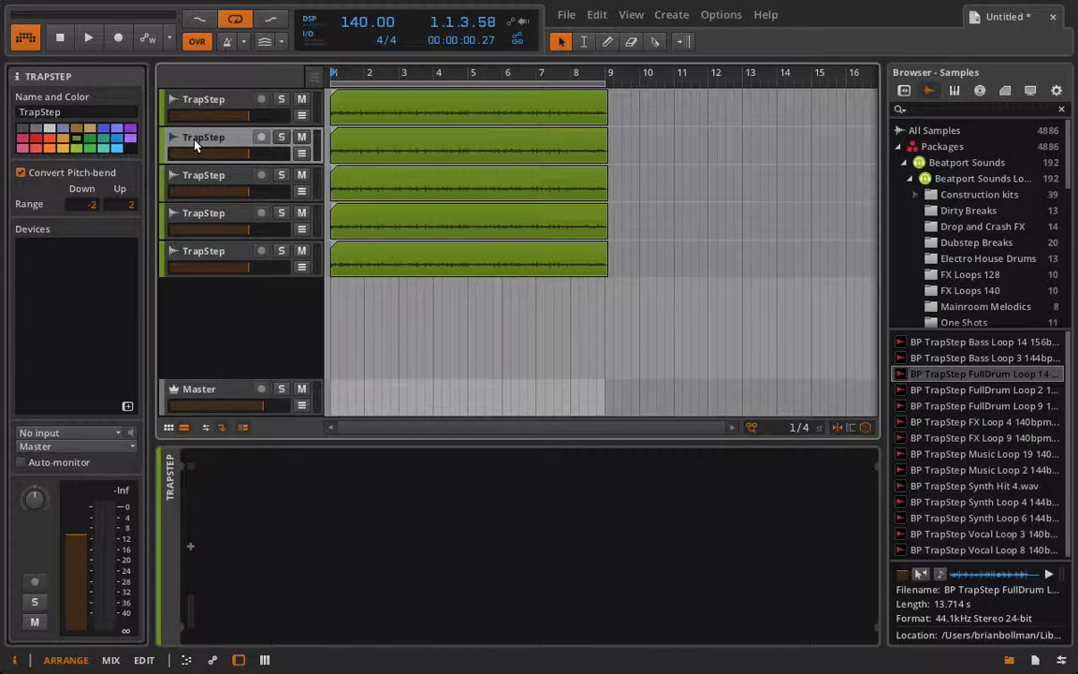
pyautogui.press('Delete')
pyautogui.press('Delete')
pyautogui.press('Delete')
pyautogui.press('Delete')
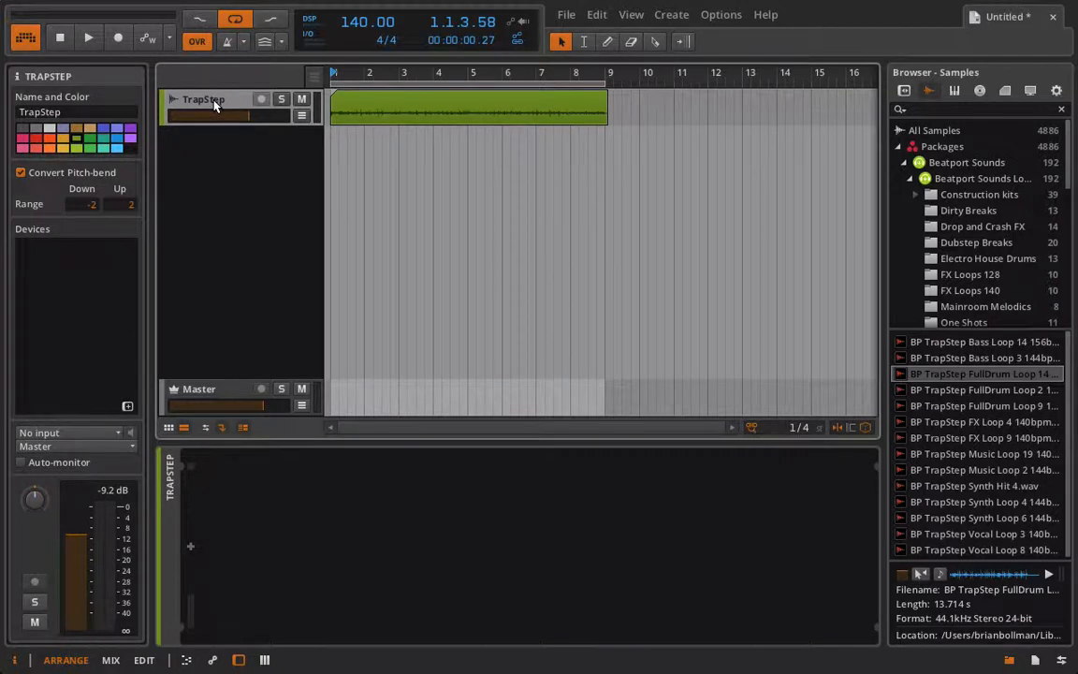
# Add an FX Layer to the TrapStep track and create three layers in it, each holding a Tool device
pyautogui.click(190, 549)
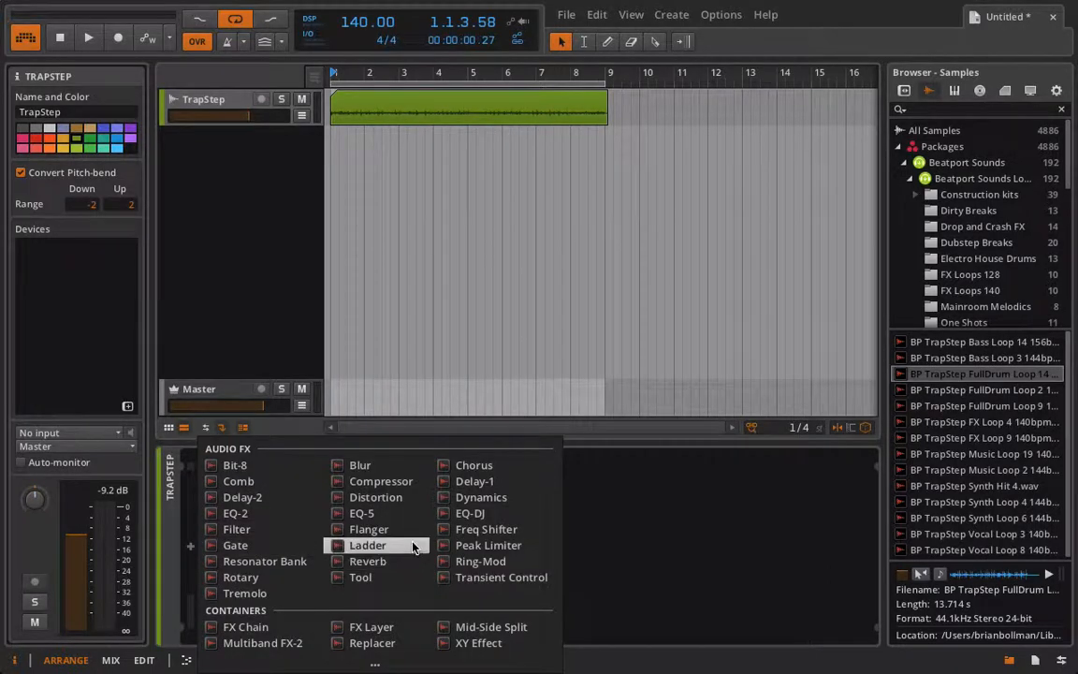
pyautogui.click(372, 627)
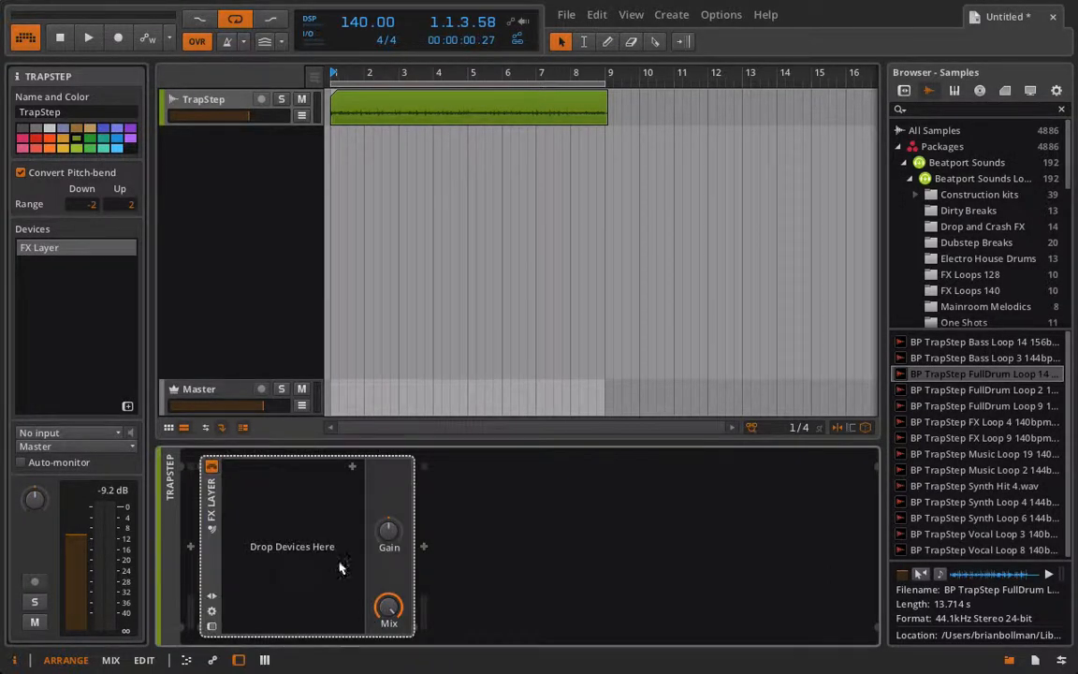
pyautogui.click(352, 472)
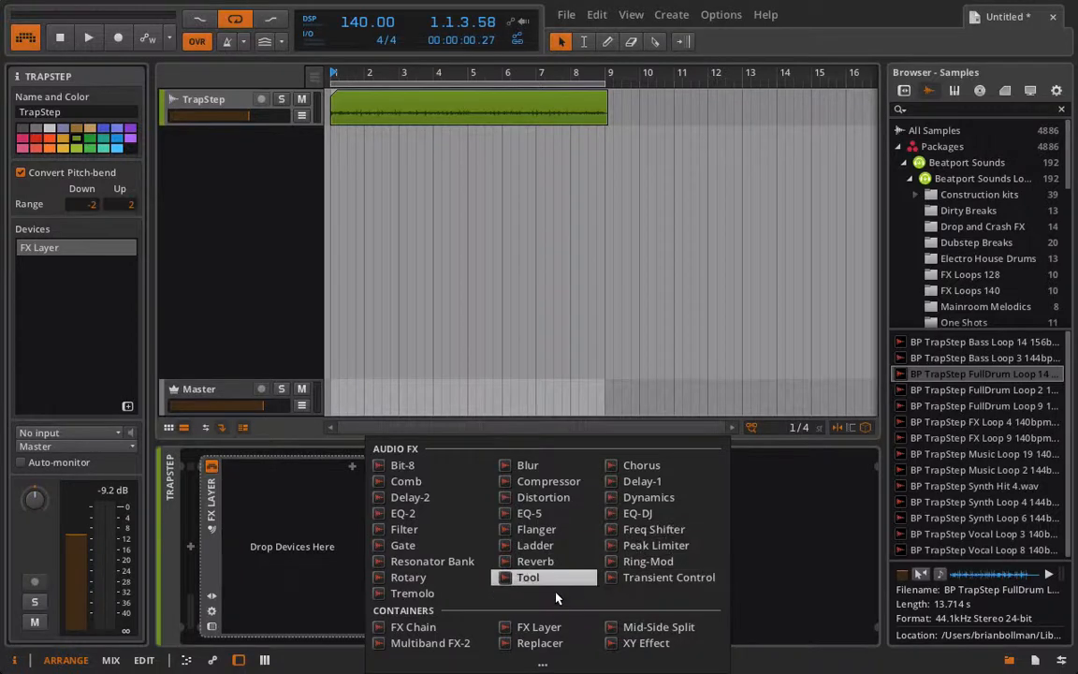
pyautogui.click(510, 574)
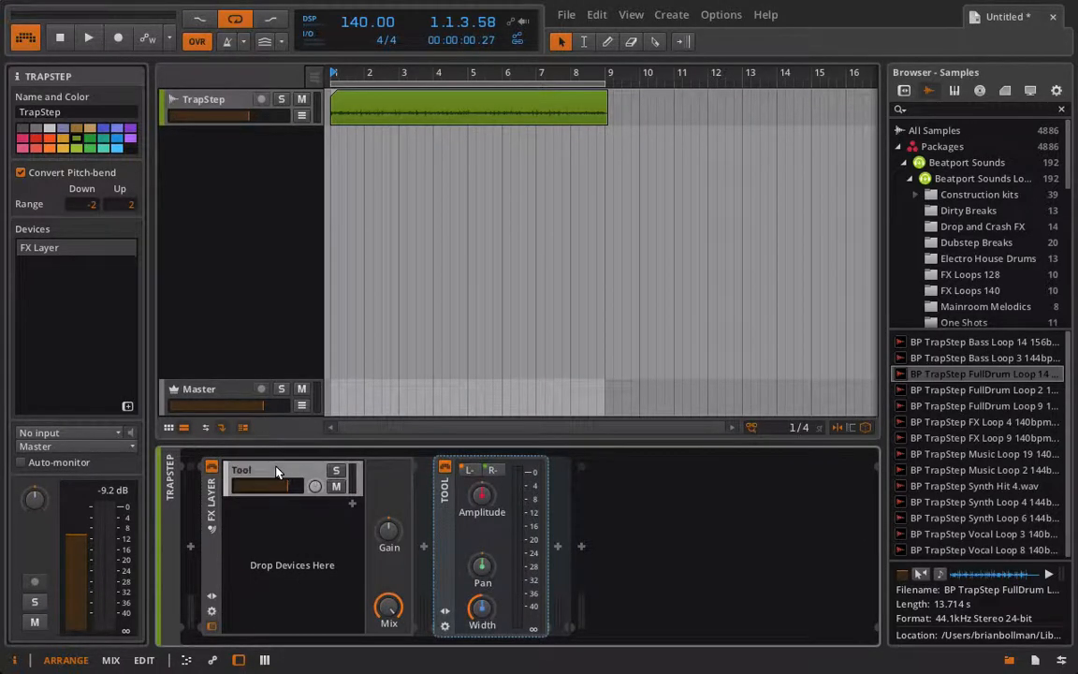
pyautogui.click(352, 506)
pyautogui.click(512, 576)
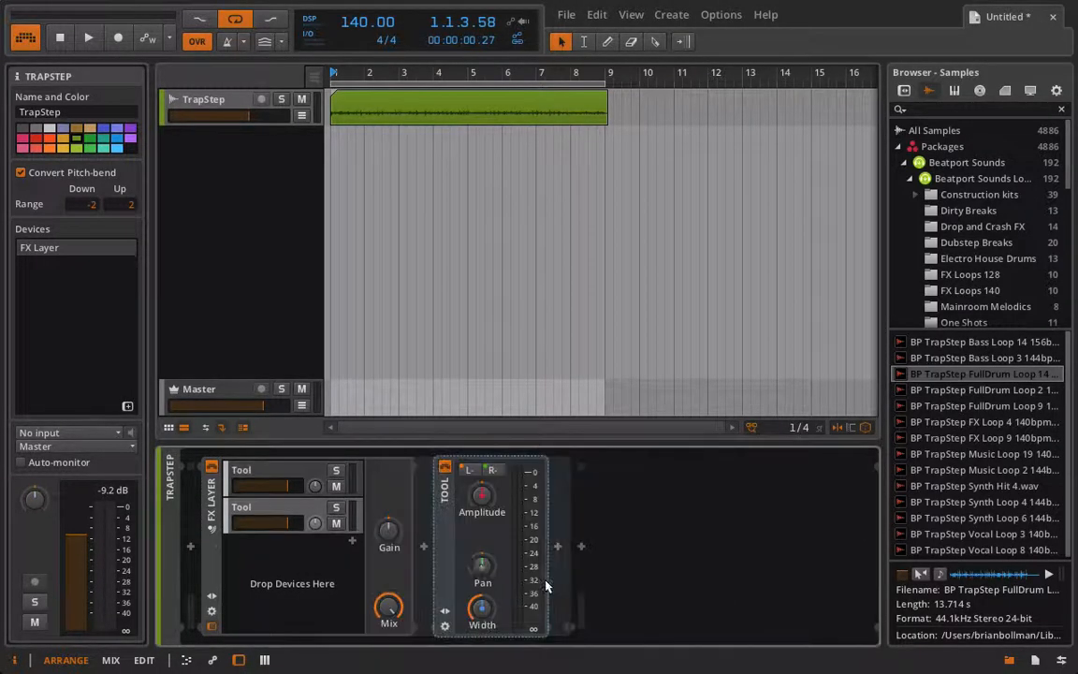
pyautogui.click(351, 539)
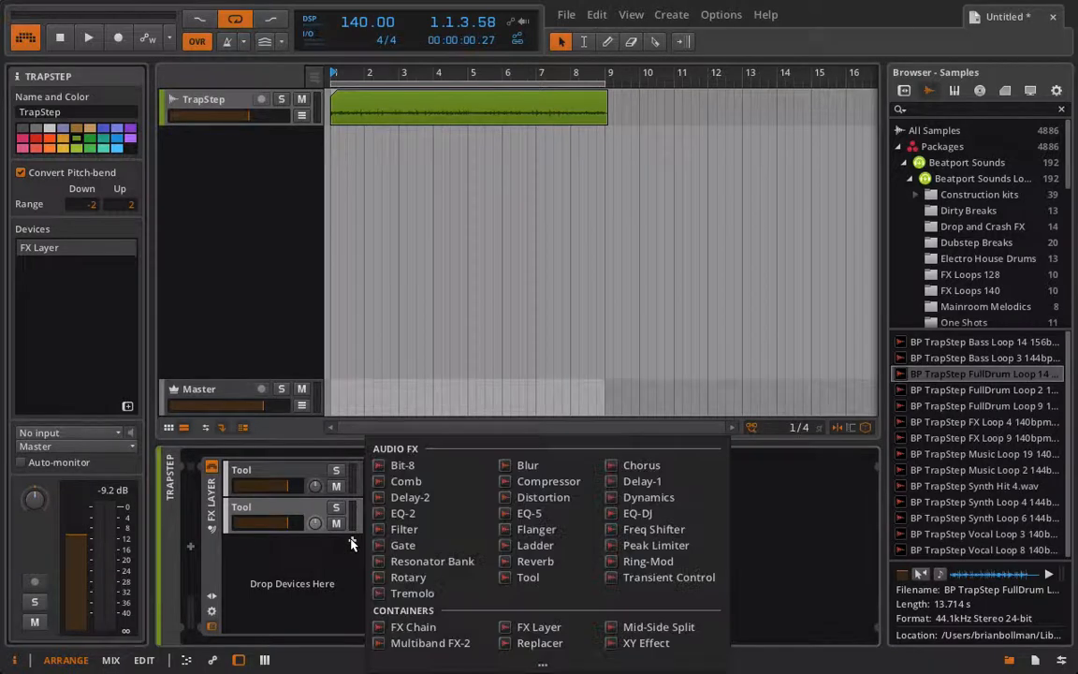
pyautogui.click(552, 579)
# Rename the first FX Layer chain Dry and the second one Low
pyautogui.doubleClick(240, 471)
pyautogui.write('Dr')
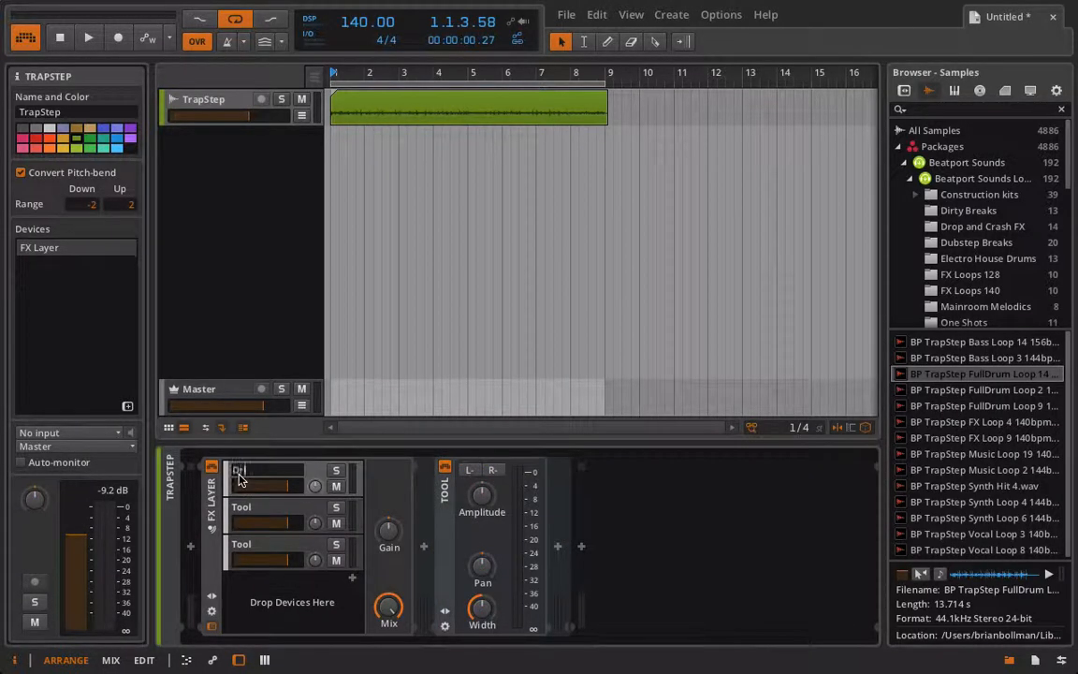
pyautogui.write('y')
pyautogui.press('Return')
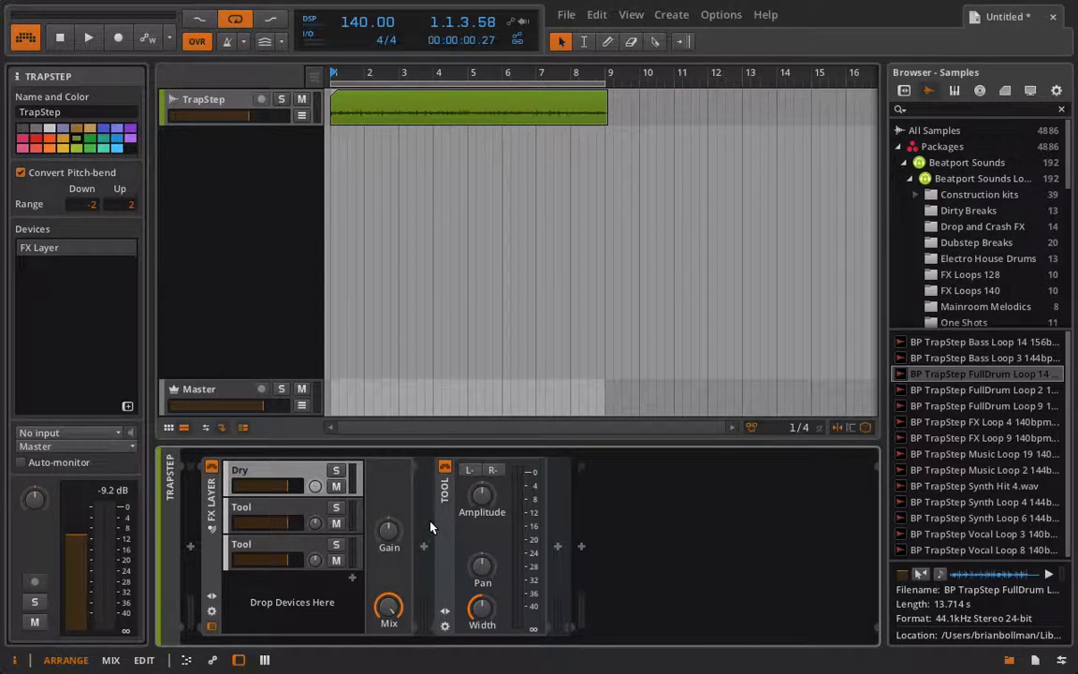
pyautogui.click(260, 513)
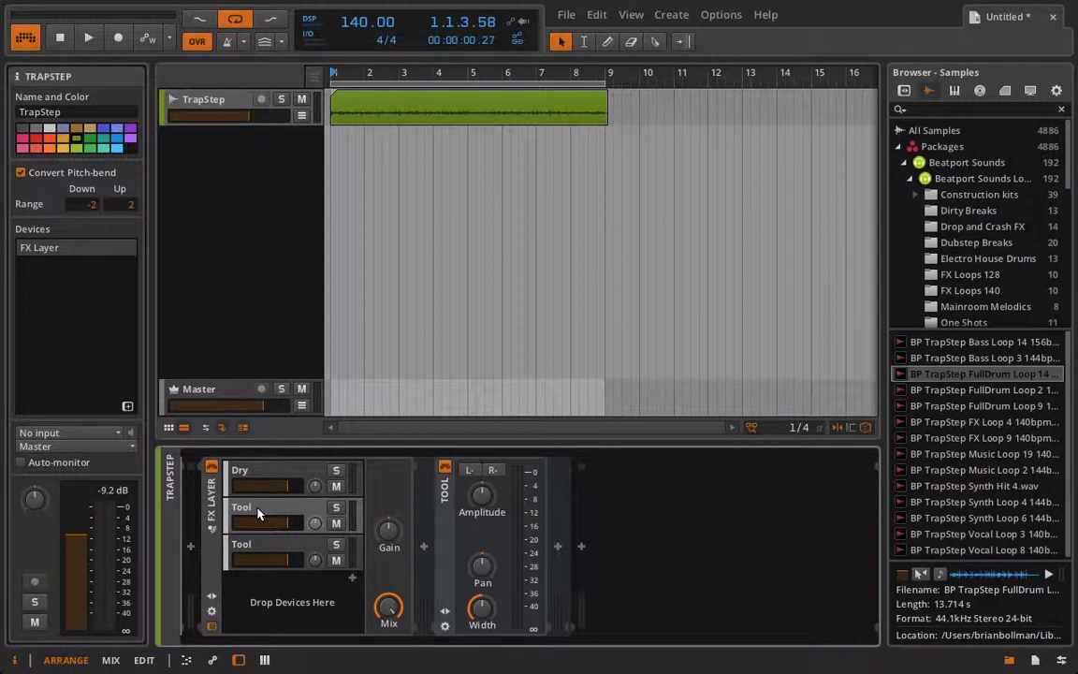
pyautogui.doubleClick(259, 513)
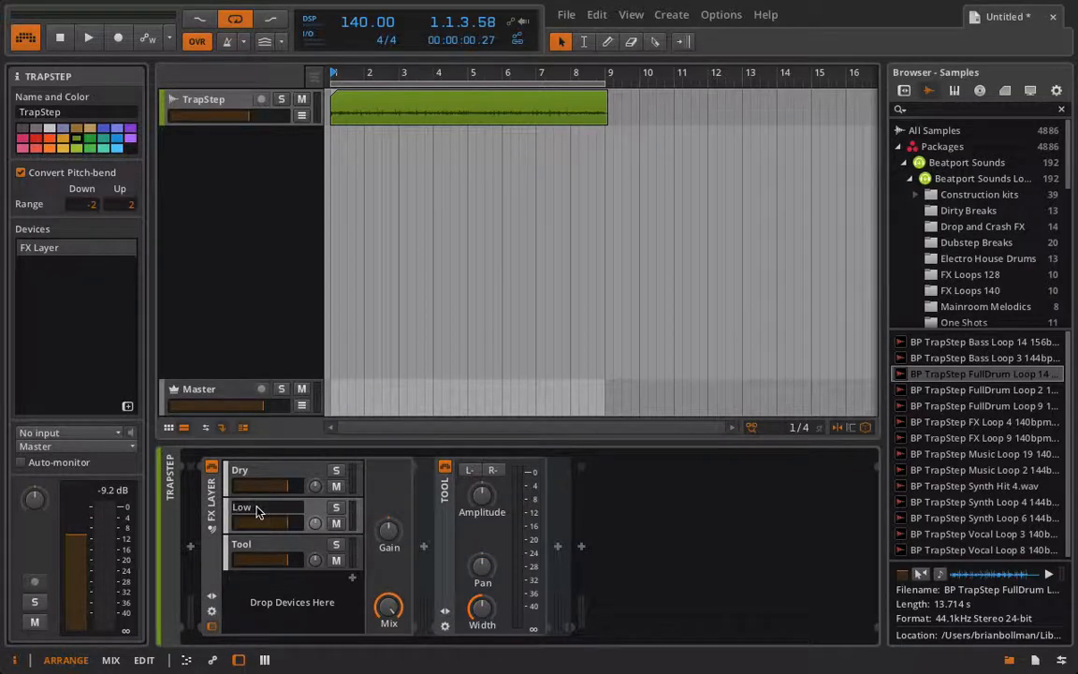
# Rename the third FX Layer chain Erethang Else
pyautogui.click(239, 553)
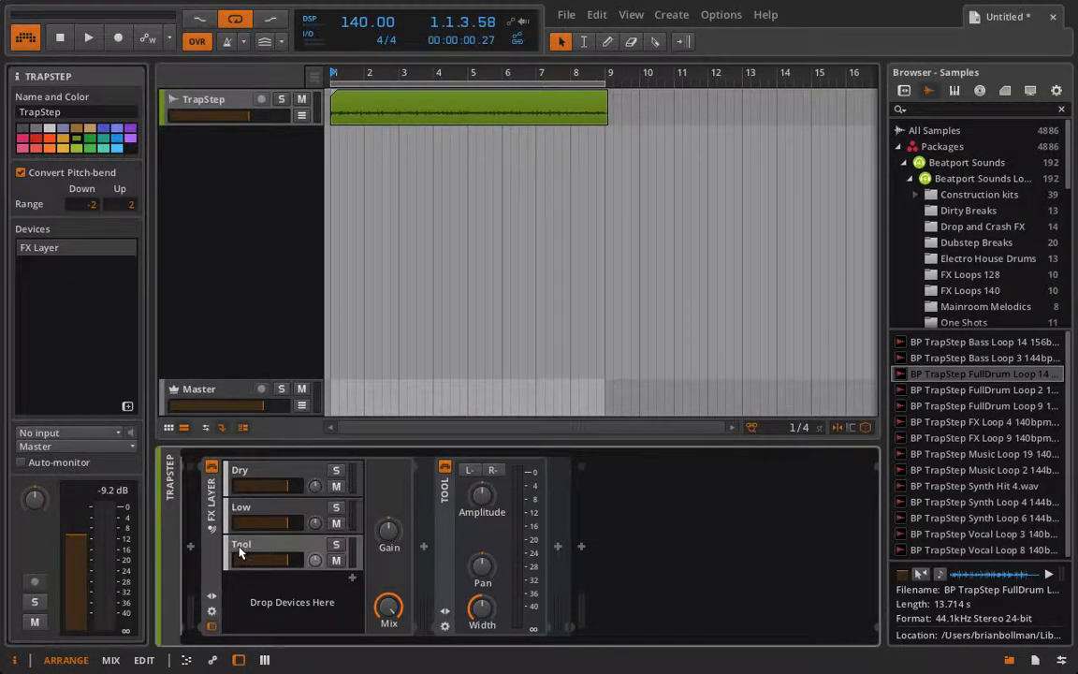
pyautogui.doubleClick(239, 553)
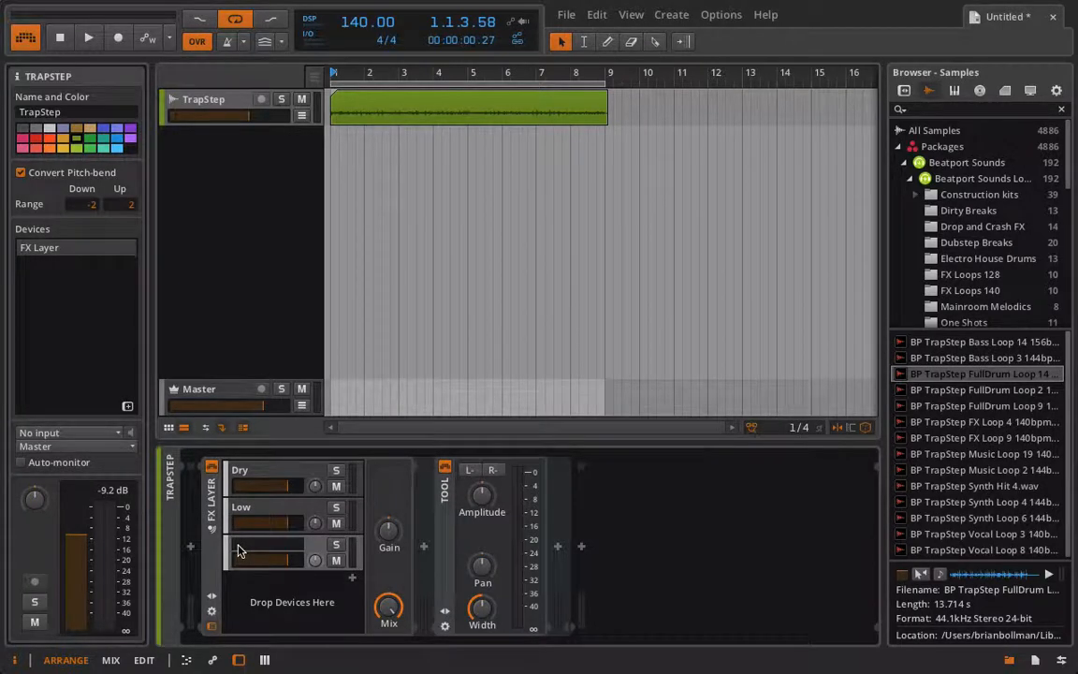
pyautogui.write('Erethang Else')
pyautogui.press('Return')
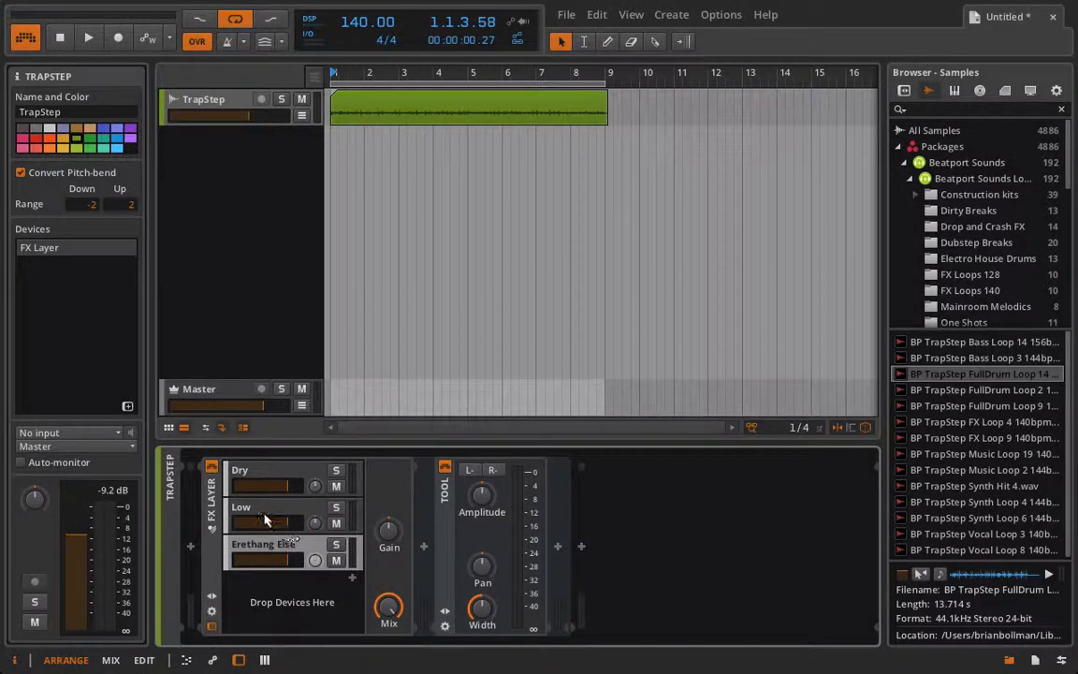
# Remove the Tool device from the Low layer
pyautogui.click(449, 496)
pyautogui.press('Delete')
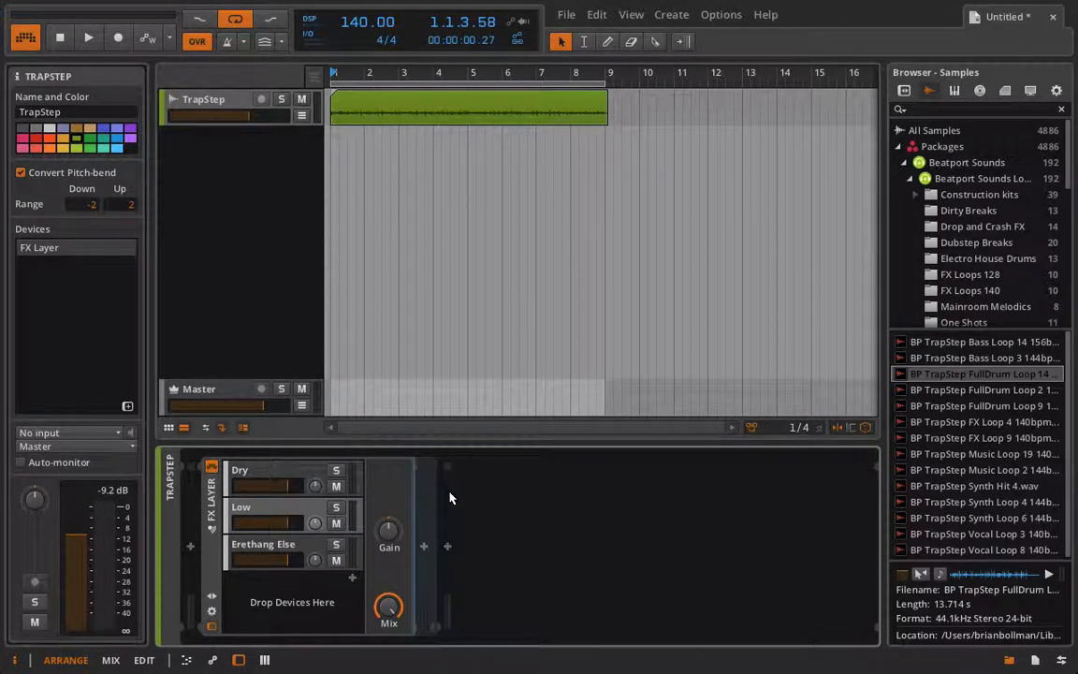
pyautogui.click(423, 546)
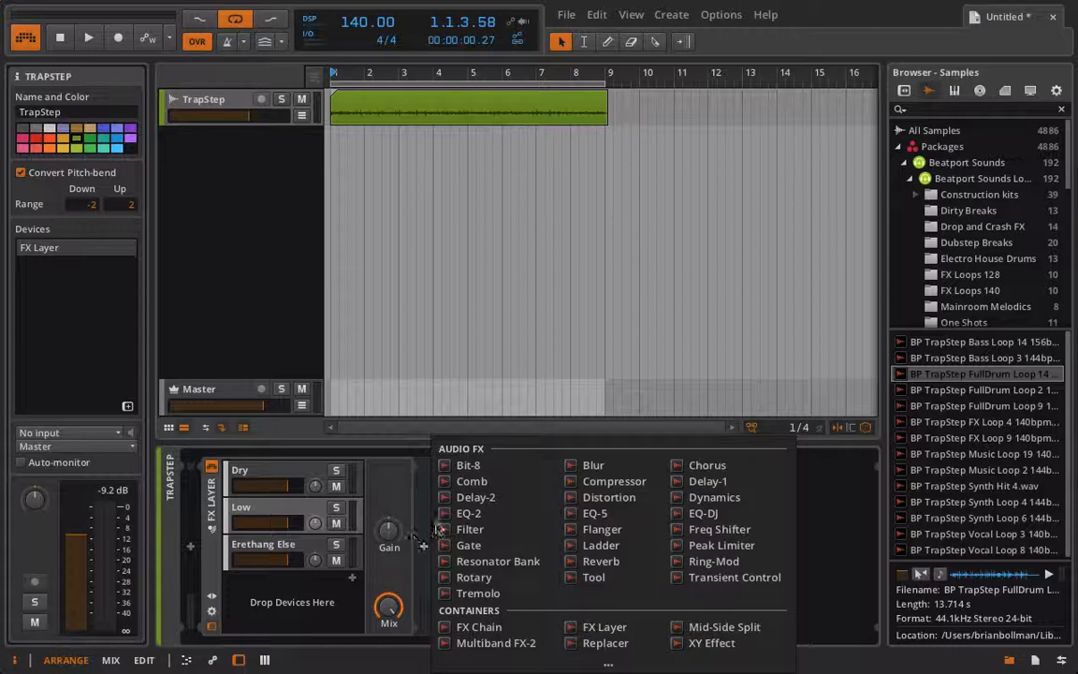
pyautogui.click(470, 513)
pyautogui.click(548, 574)
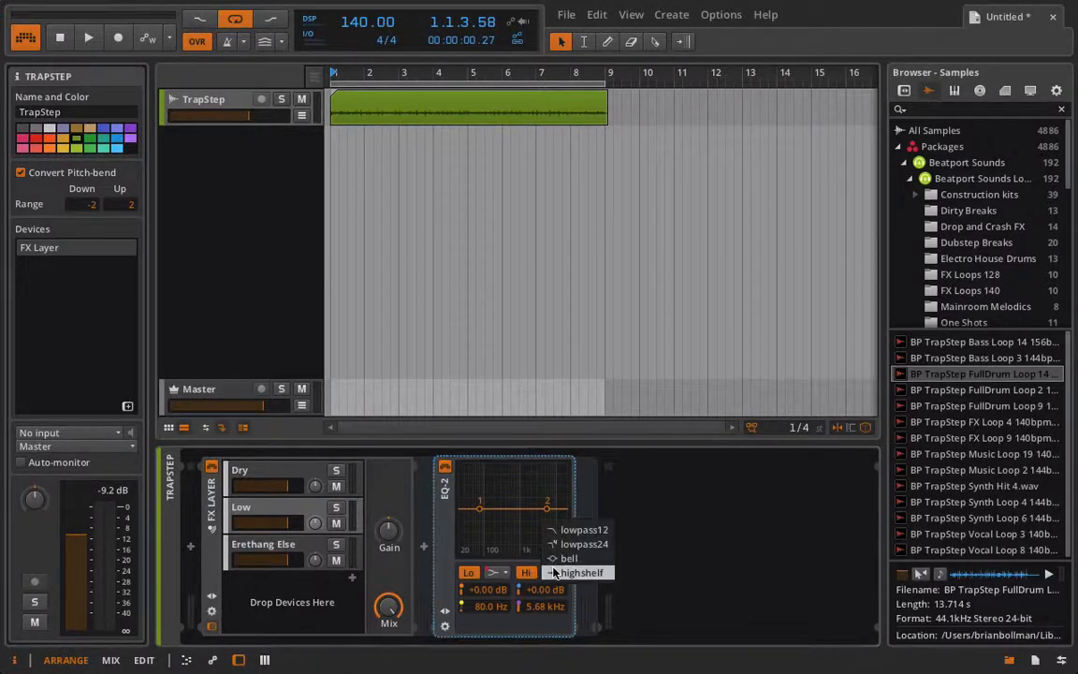
pyautogui.click(566, 608)
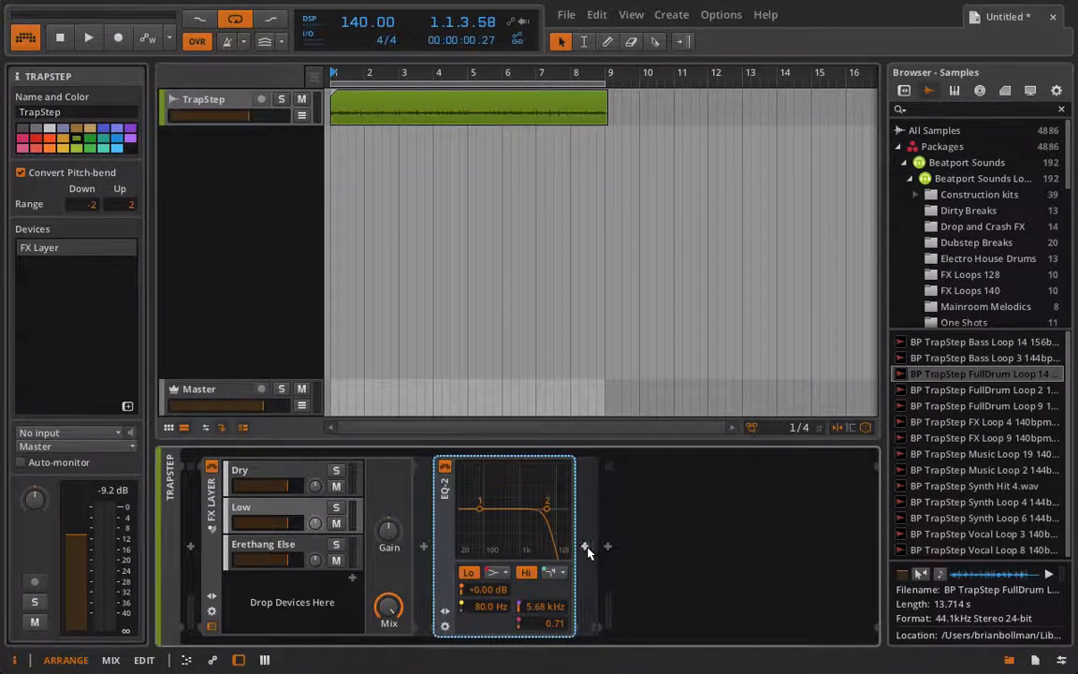
pyautogui.press('Delete')
# Add a Filter to the Low layer with the cutoff fully open, resonance at minimum and pre gain at +0.00 dB
pyautogui.click(424, 549)
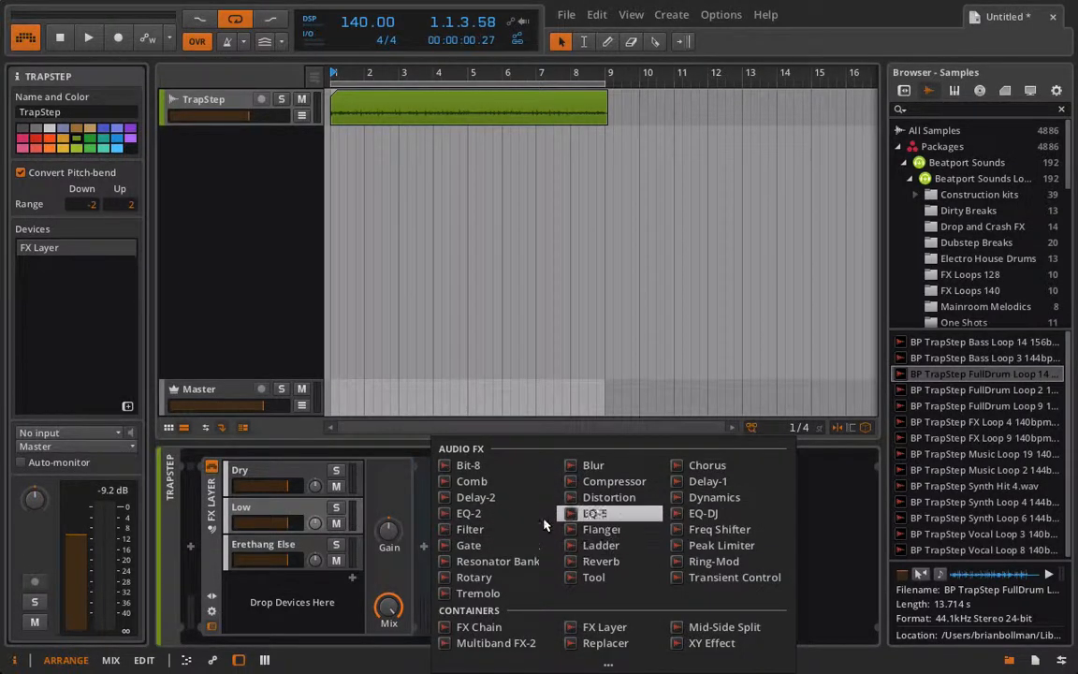
pyautogui.click(468, 529)
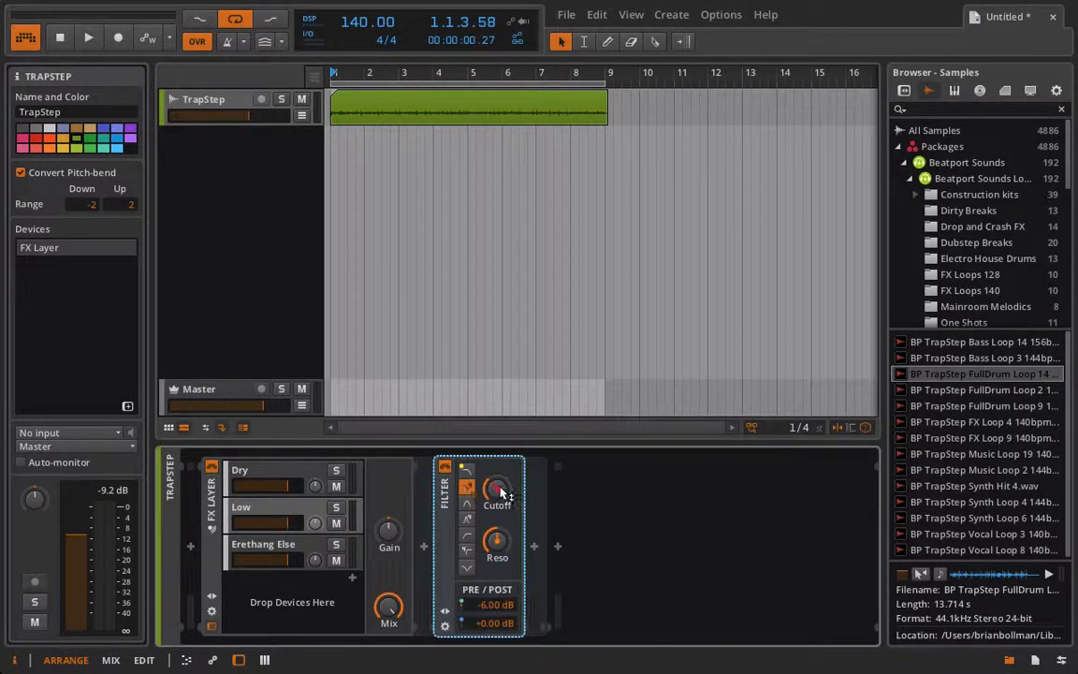
pyautogui.moveTo(496, 544); pyautogui.dragTo(496, 598)
# Solo the Low layer and lower its Filter cutoff during playback so only the low frequencies pass
pyautogui.click(336, 507)
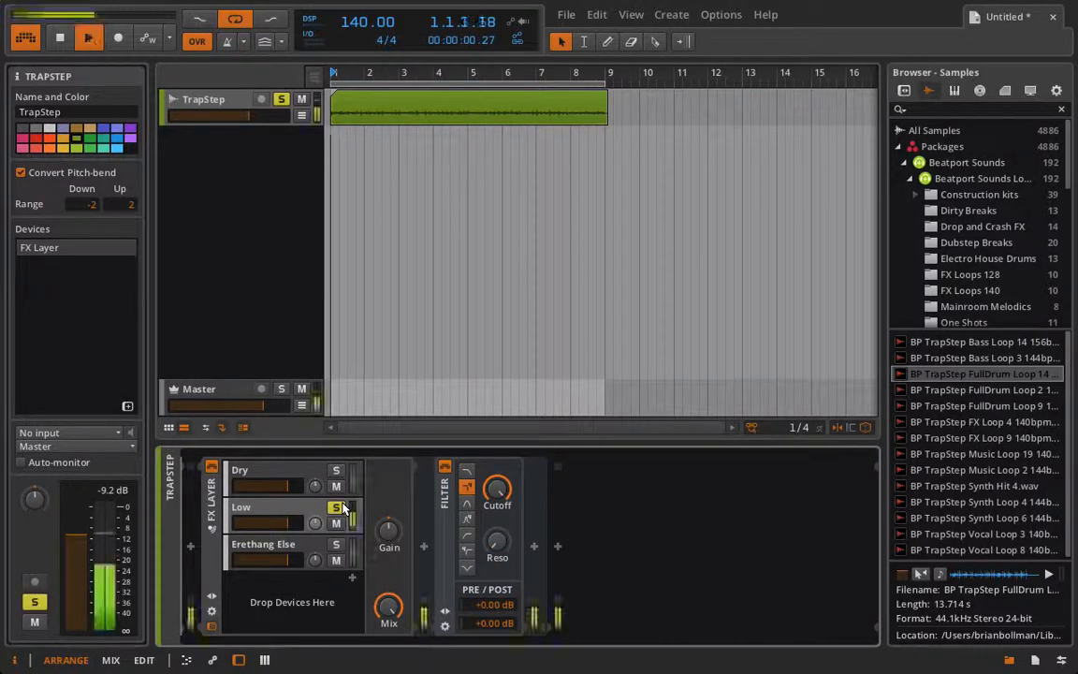
pyautogui.press('space')
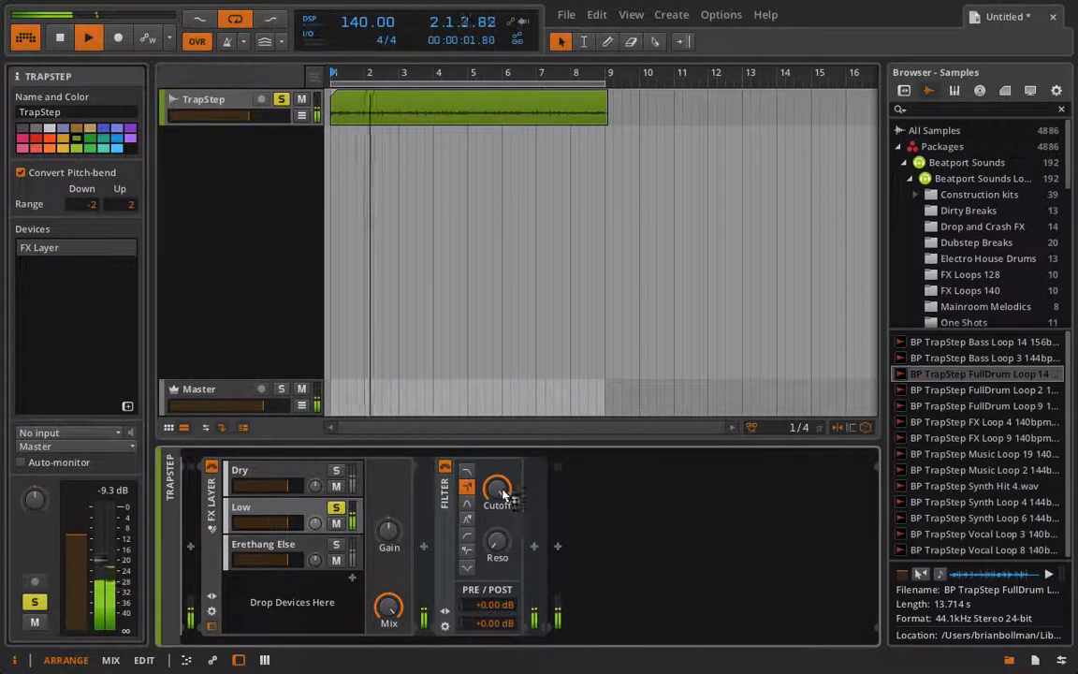
pyautogui.moveTo(501, 494); pyautogui.dragTo(502, 564)
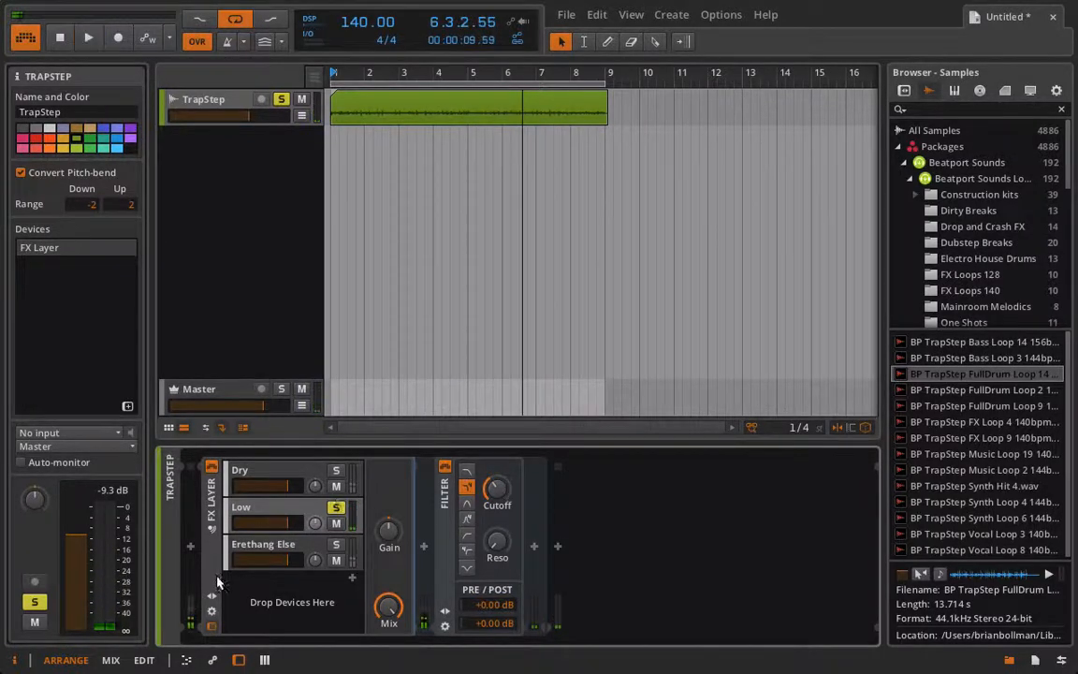
# Replace the Tool device on the Erethang Else layer with a Filter
pyautogui.click(255, 552)
pyautogui.click(439, 542)
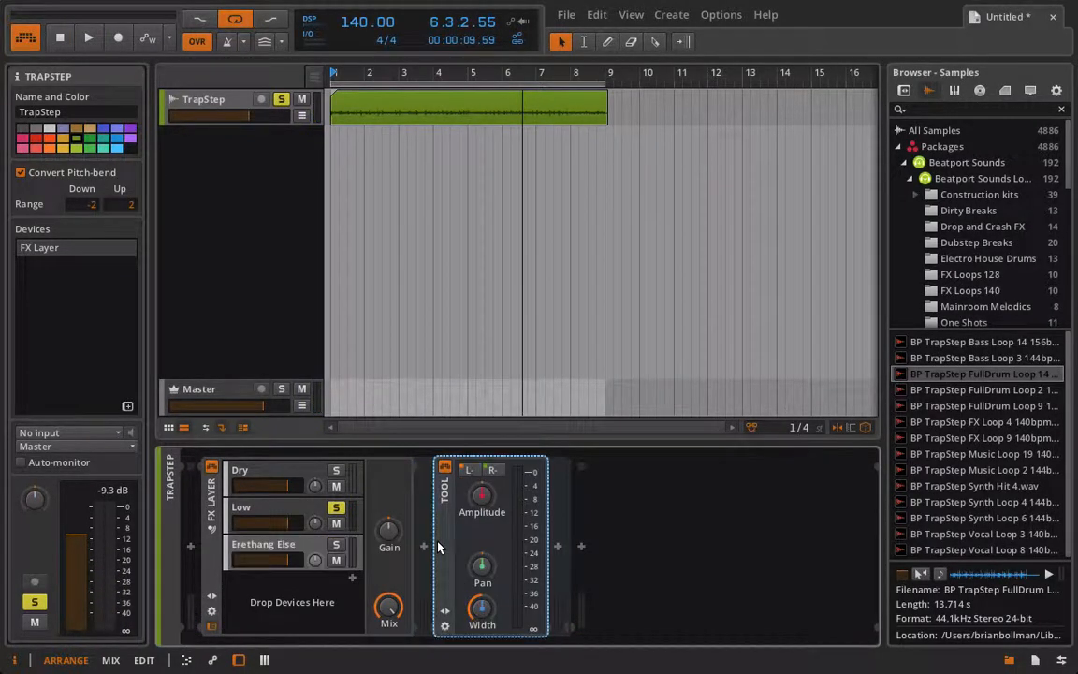
pyautogui.press('Delete')
pyautogui.click(444, 546)
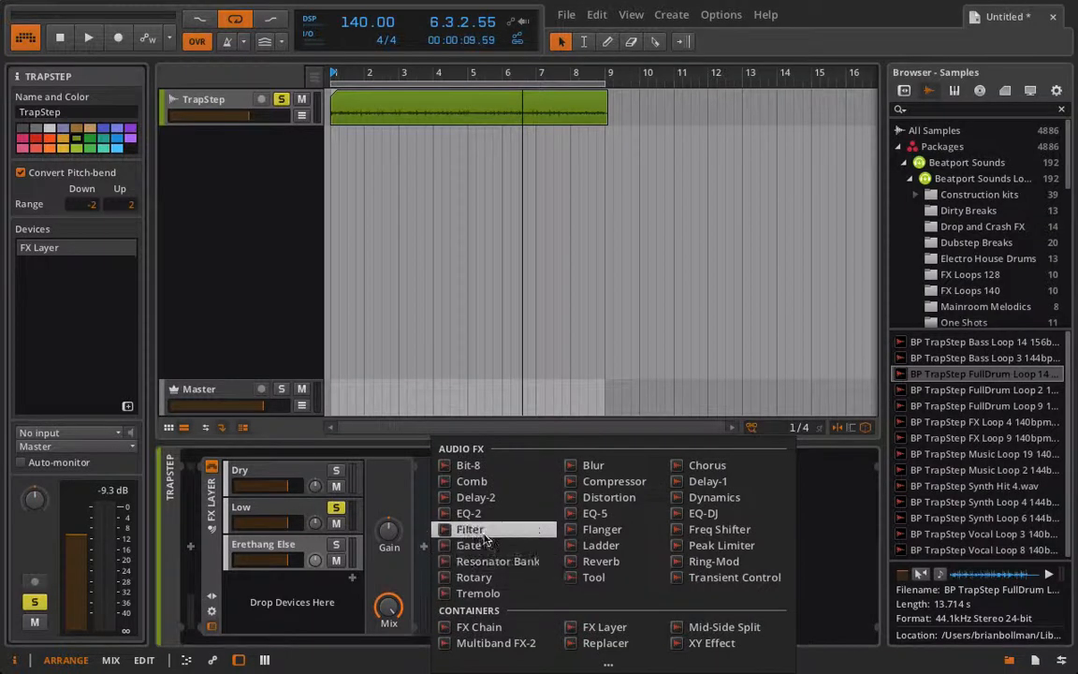
pyautogui.doubleClick(473, 458)
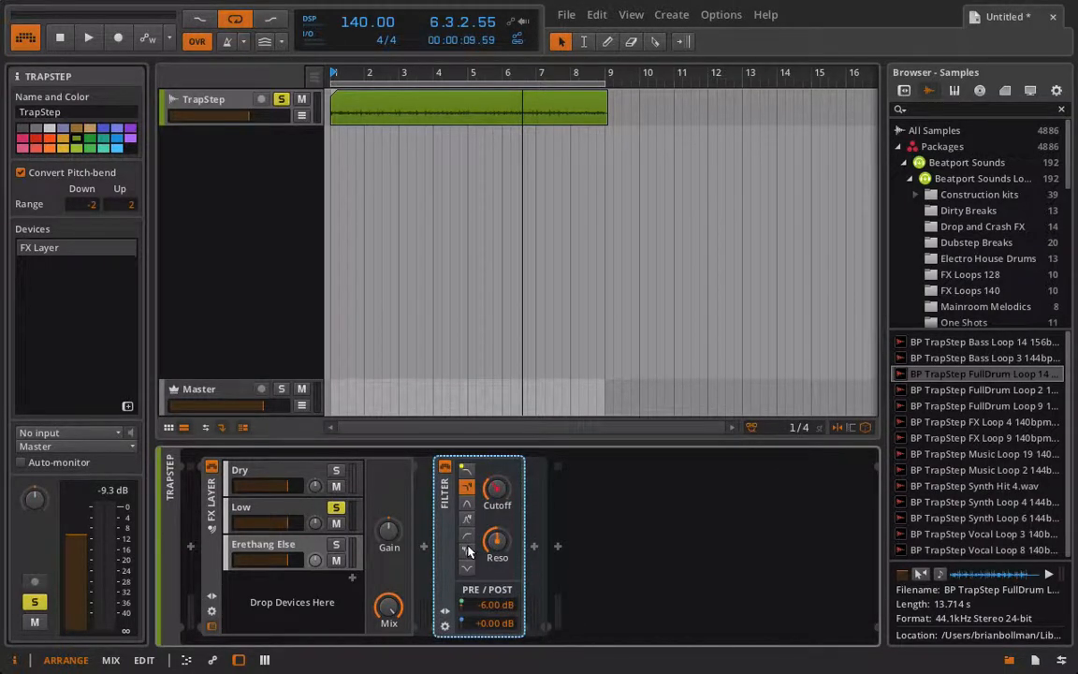
# Switch the Erethang Else Filter to the steeper high-pass mode with resonance 0.00 and pre gain +0.00 dB
pyautogui.click(466, 550)
pyautogui.doubleClick(493, 604)
pyautogui.press('Return')
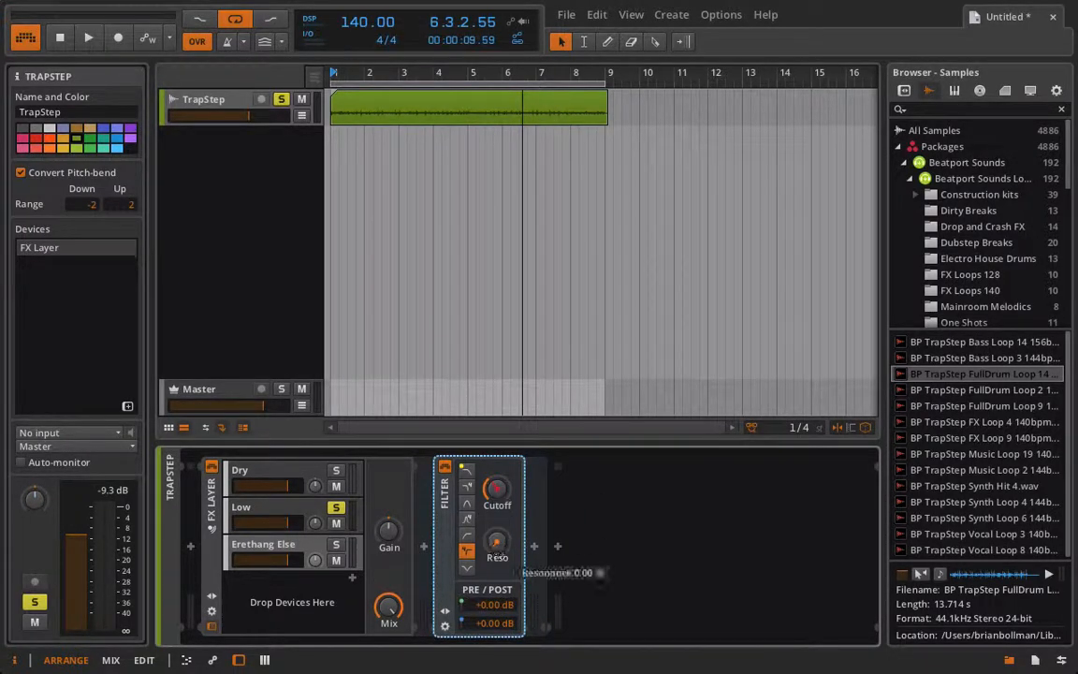
# Solo Erethang Else instead of Low during playback and adjust its Filter cutoff to remove the low end
pyautogui.press('space')
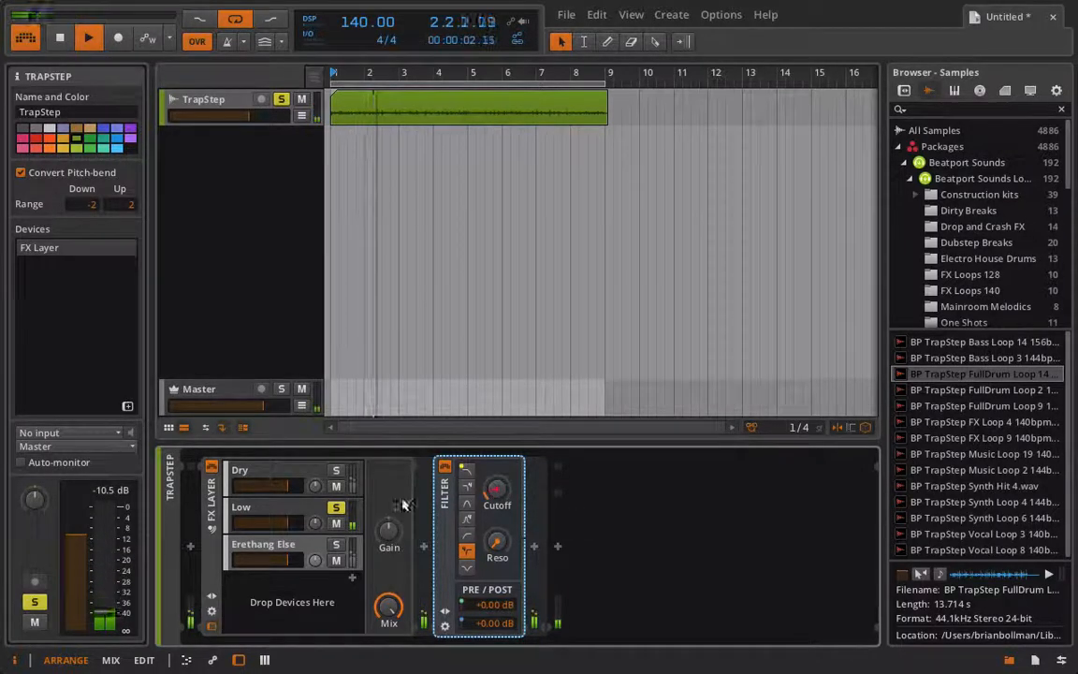
pyautogui.click(336, 543)
pyautogui.click(336, 506)
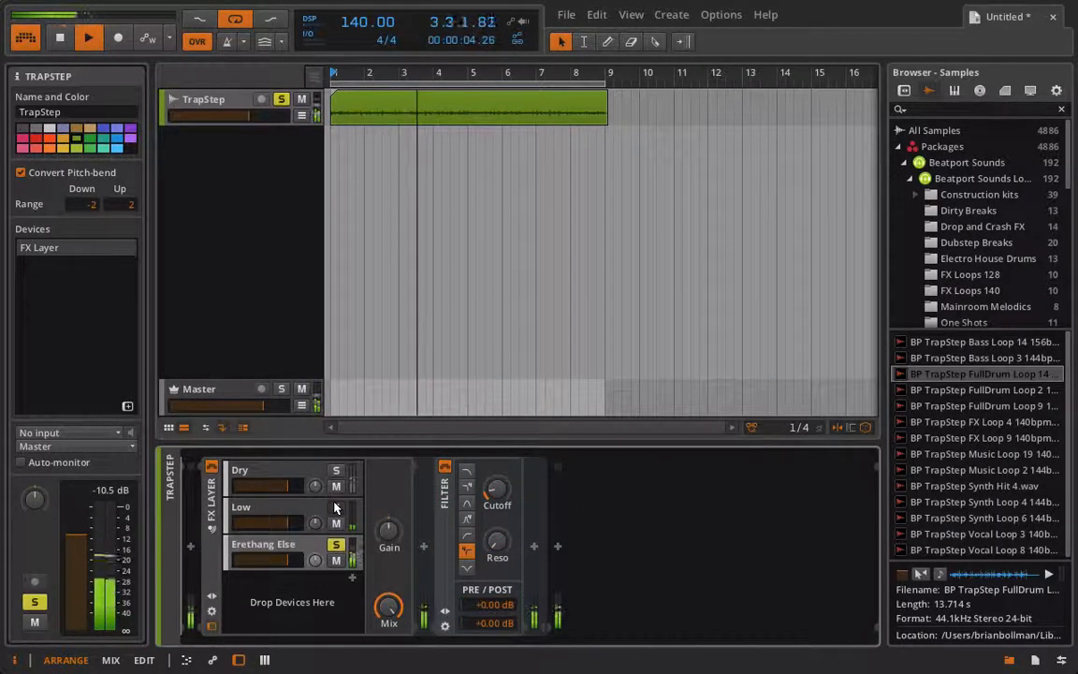
pyautogui.moveTo(496, 488); pyautogui.dragTo(497, 518)
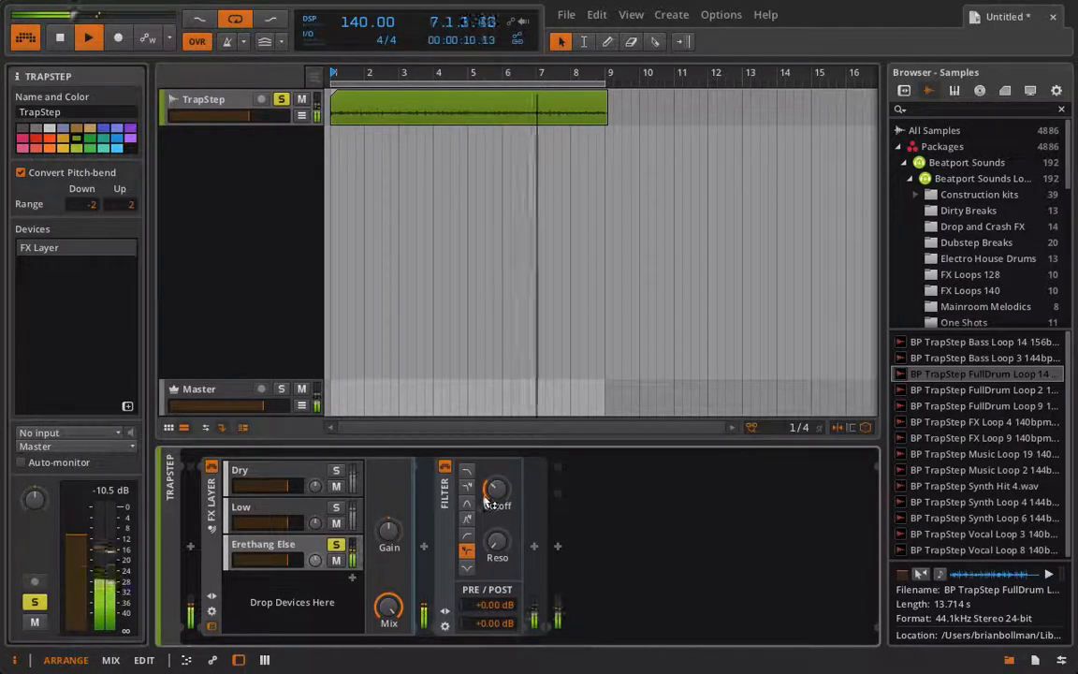
# Unsolo the Erethang Else layer, lower the volumes of the Dry, Low and Erethang Else layers, and stop playback
pyautogui.click(236, 520)
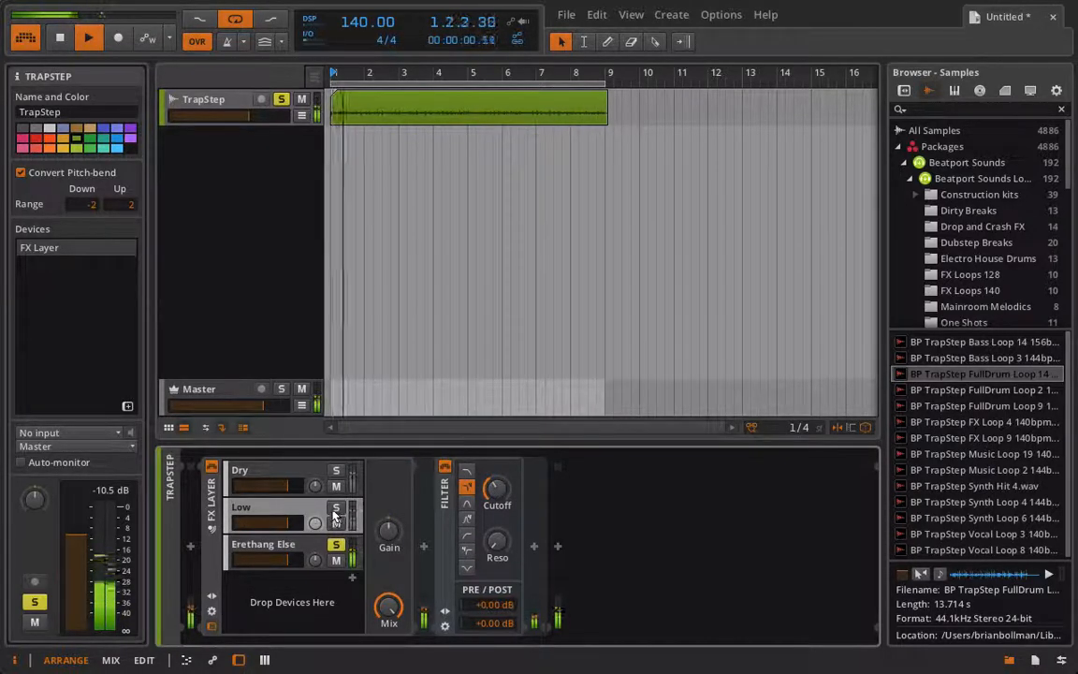
pyautogui.click(336, 545)
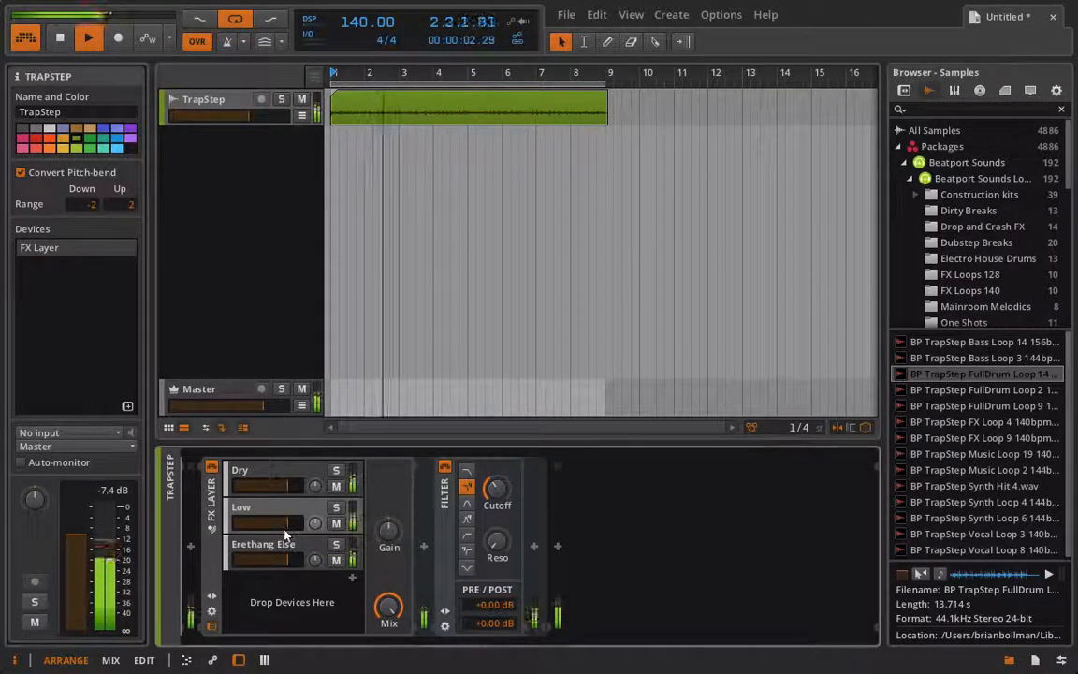
pyautogui.click(288, 491)
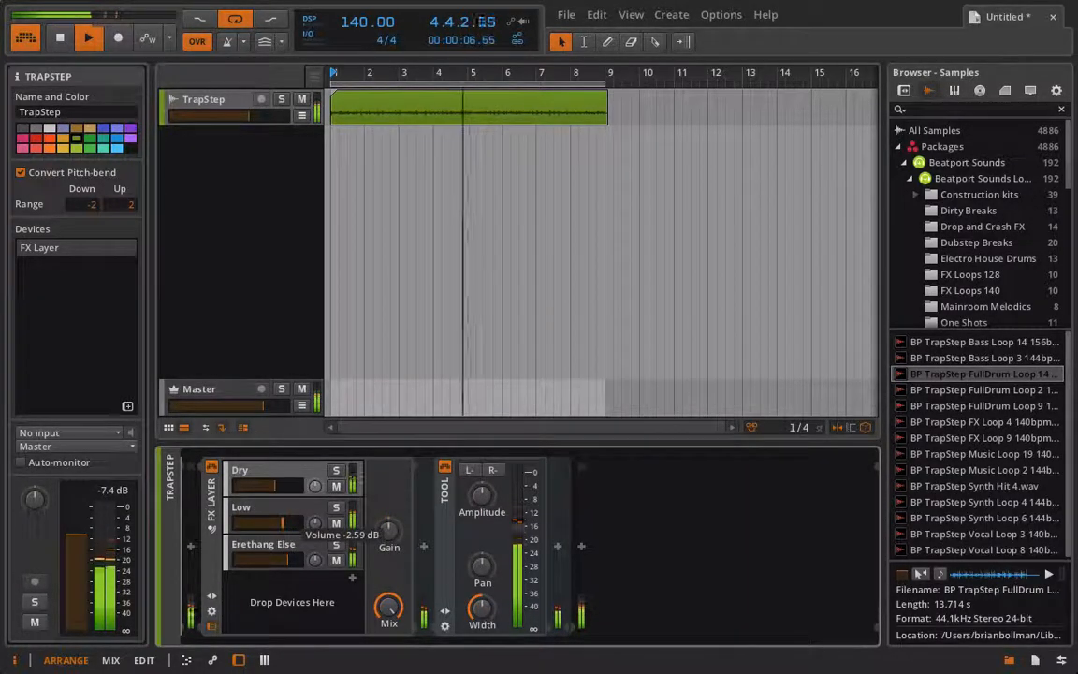
pyautogui.press('space')
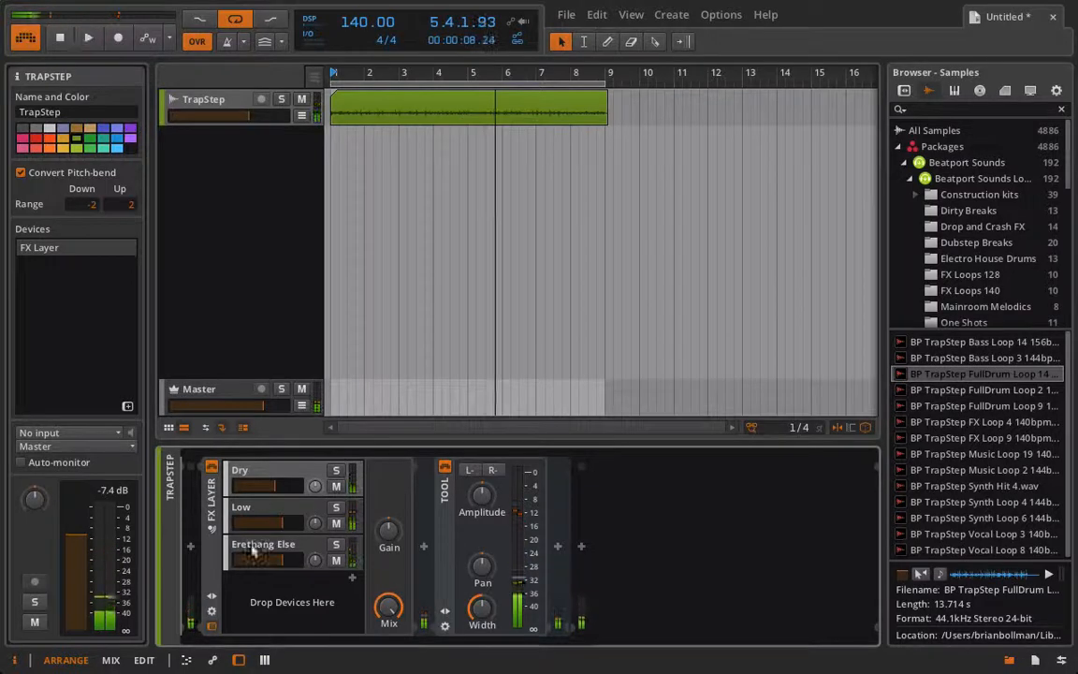
# Solo the Low layer and restart playback
pyautogui.click(281, 506)
pyautogui.click(336, 508)
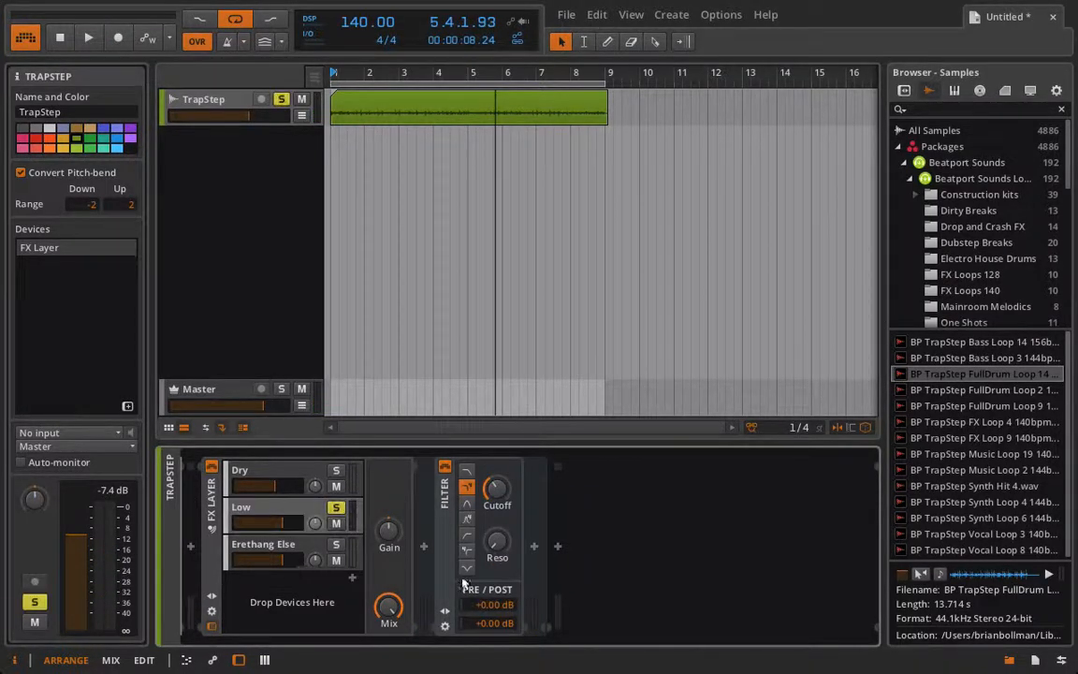
pyautogui.press('space')
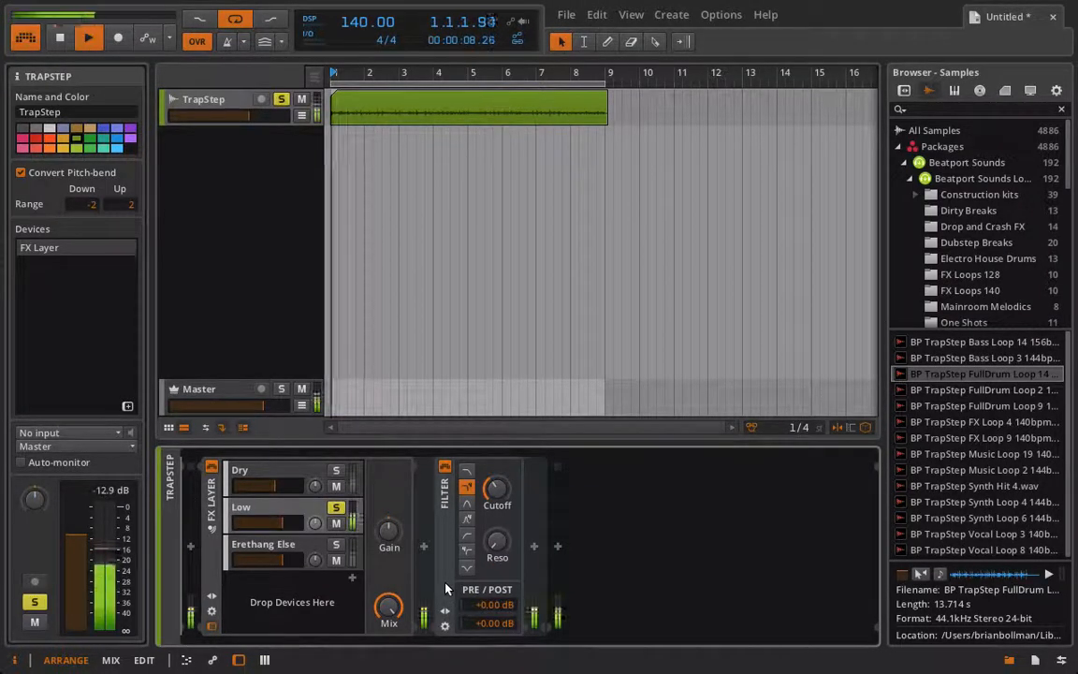
# Add a Comb device after the Low layer's Filter, lowering its Frequency and raising its Feedback
pyautogui.click(534, 547)
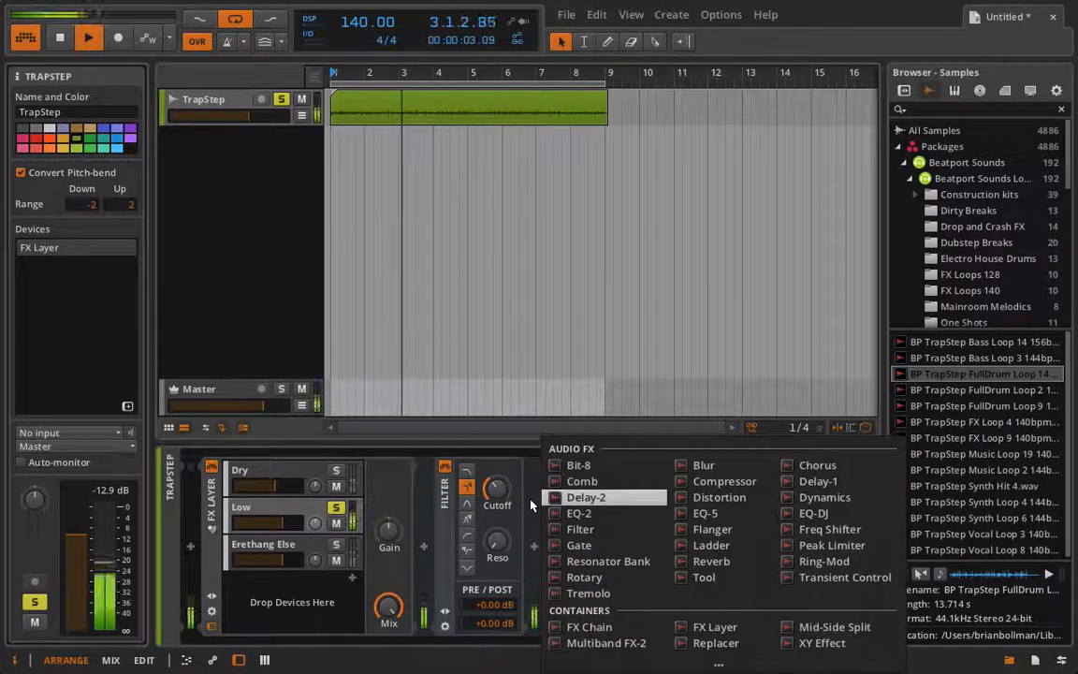
pyautogui.click(574, 481)
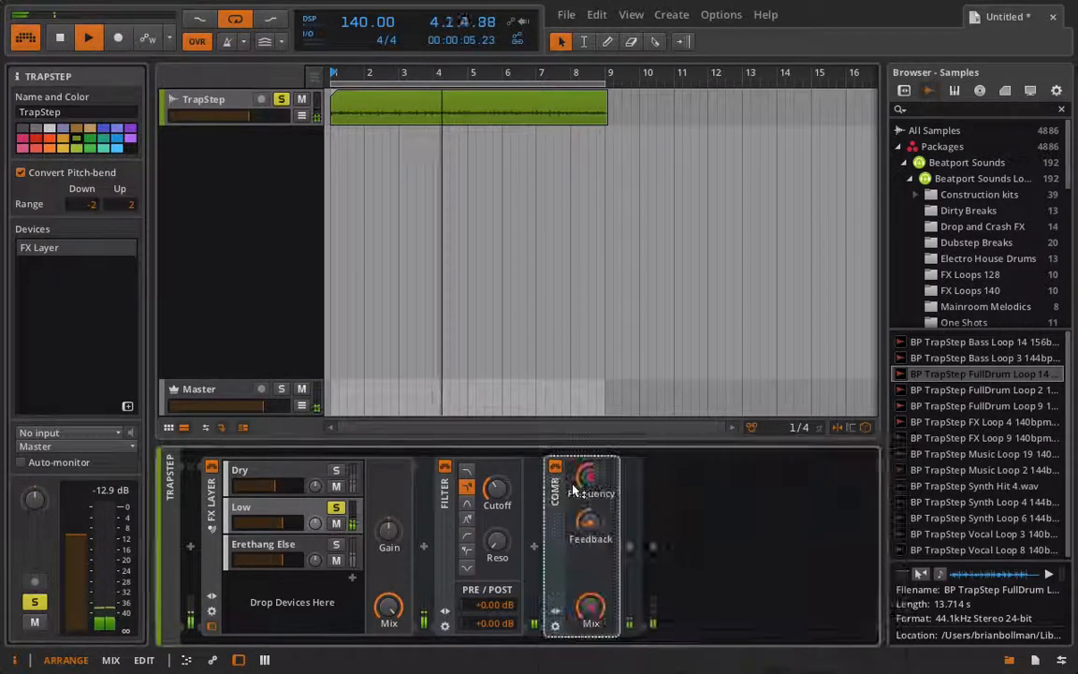
pyautogui.moveTo(594, 527)
pyautogui.mouseDown()
pyautogui.moveTo(593, 512)
pyautogui.moveTo(593, 535)
pyautogui.mouseUp()
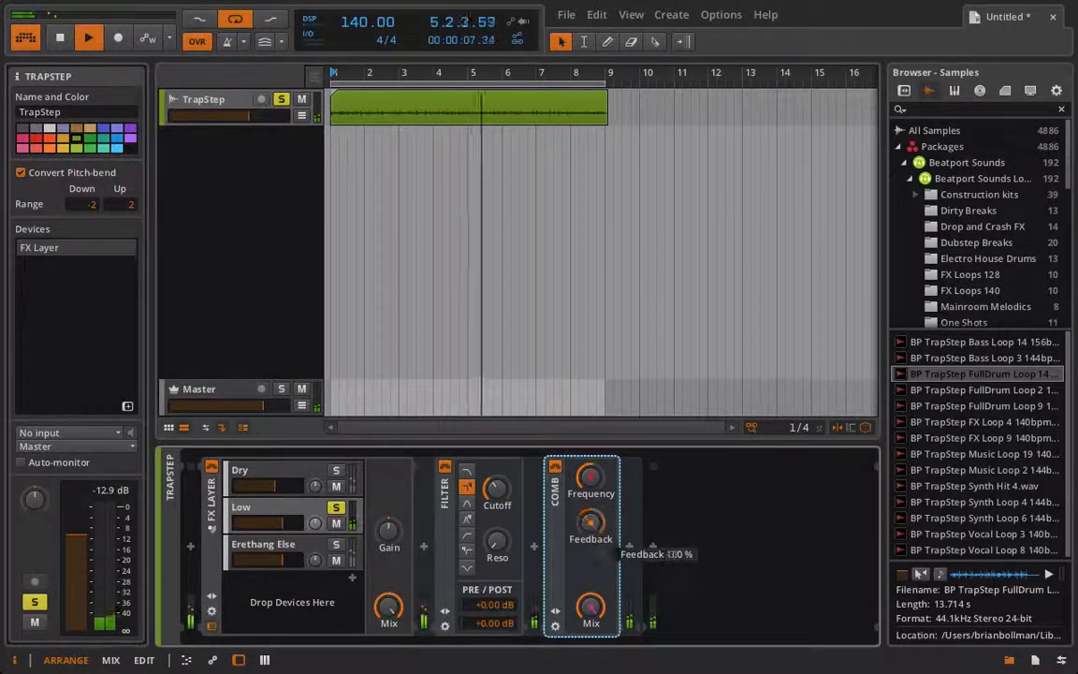
pyautogui.moveTo(590, 477); pyautogui.dragTo(592, 510)
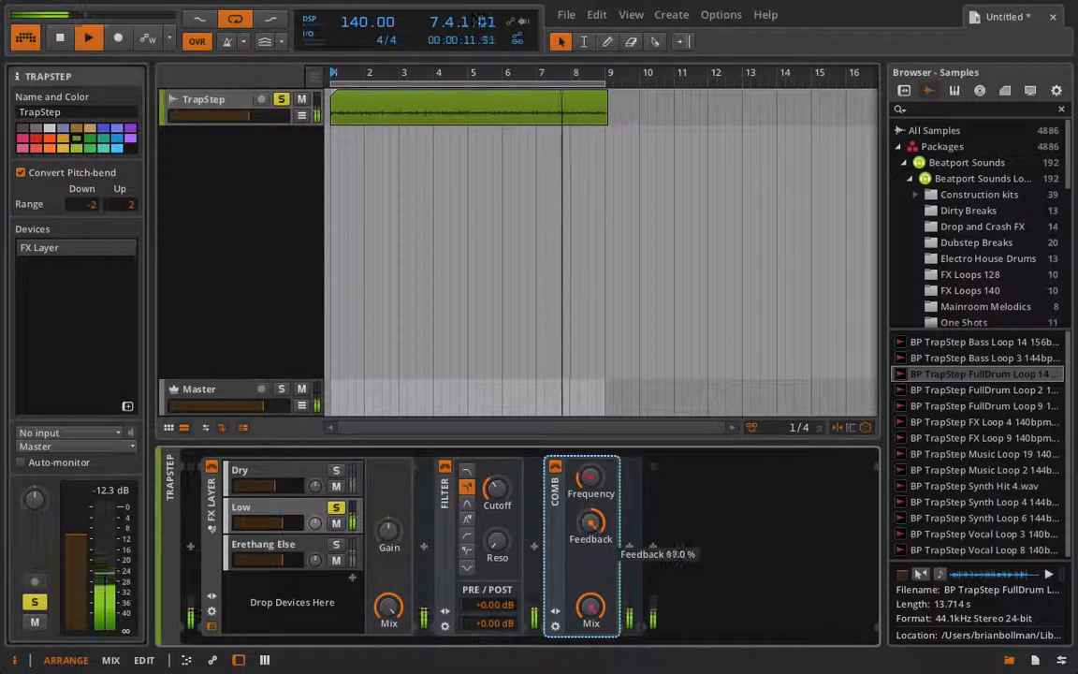
# Add a Ring-Mod after the Comb on the Low layer and lower its Frequency and Mix
pyautogui.click(629, 547)
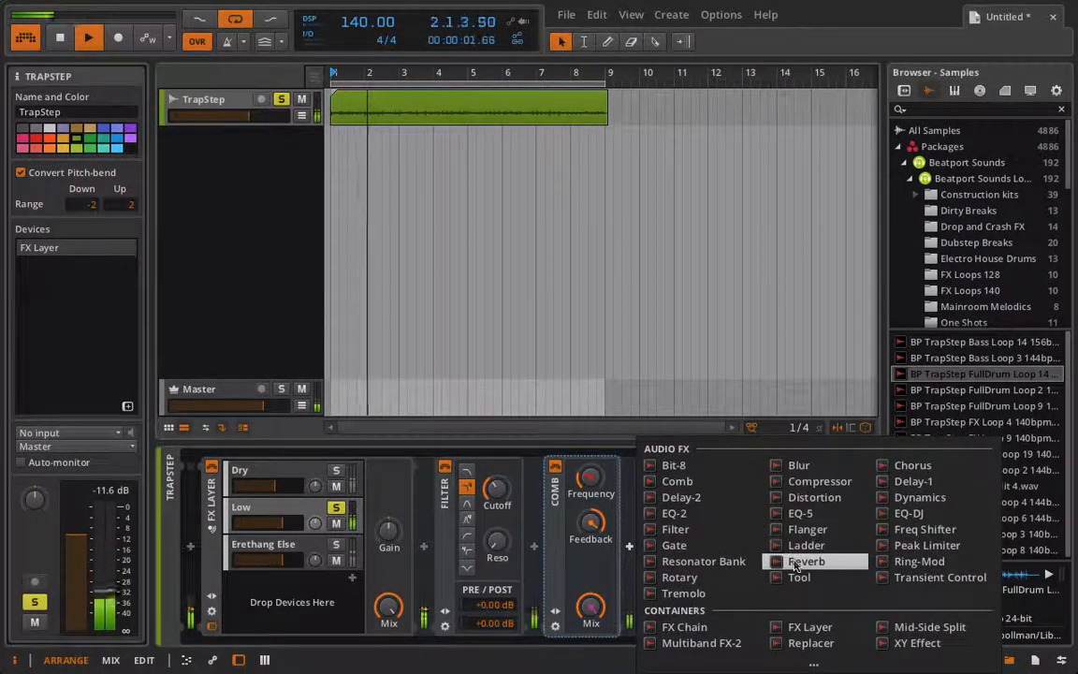
pyautogui.click(918, 561)
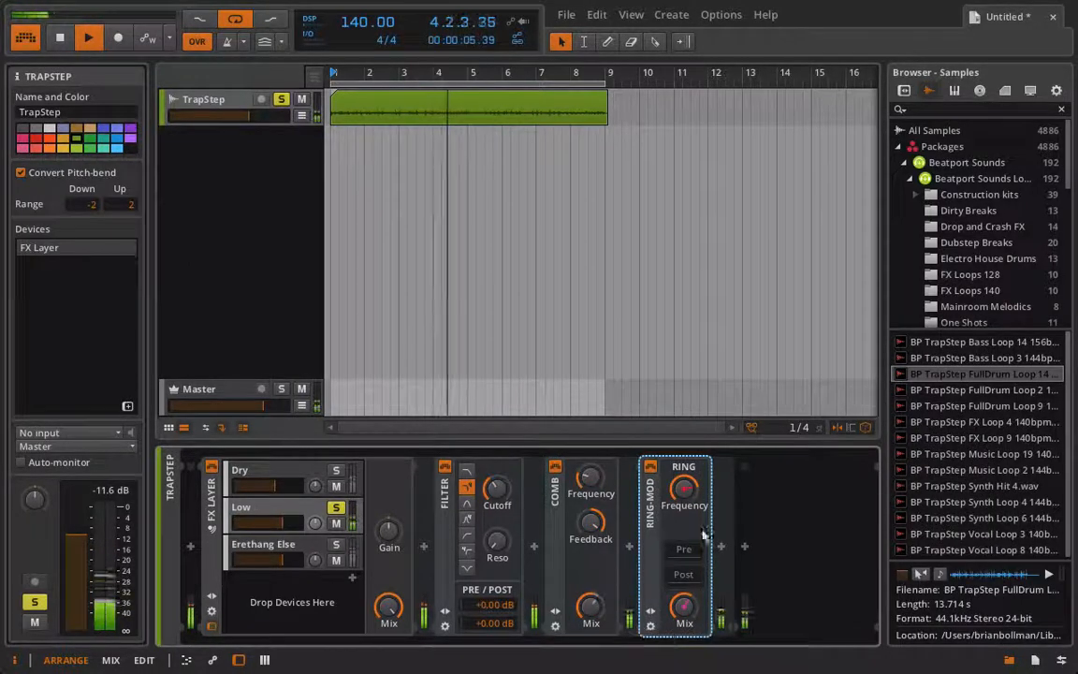
pyautogui.moveTo(684, 488)
pyautogui.mouseDown()
pyautogui.moveTo(684, 475)
pyautogui.moveTo(684, 516)
pyautogui.moveTo(684, 487)
pyautogui.mouseUp()
pyautogui.moveTo(684, 607); pyautogui.dragTo(684, 614)
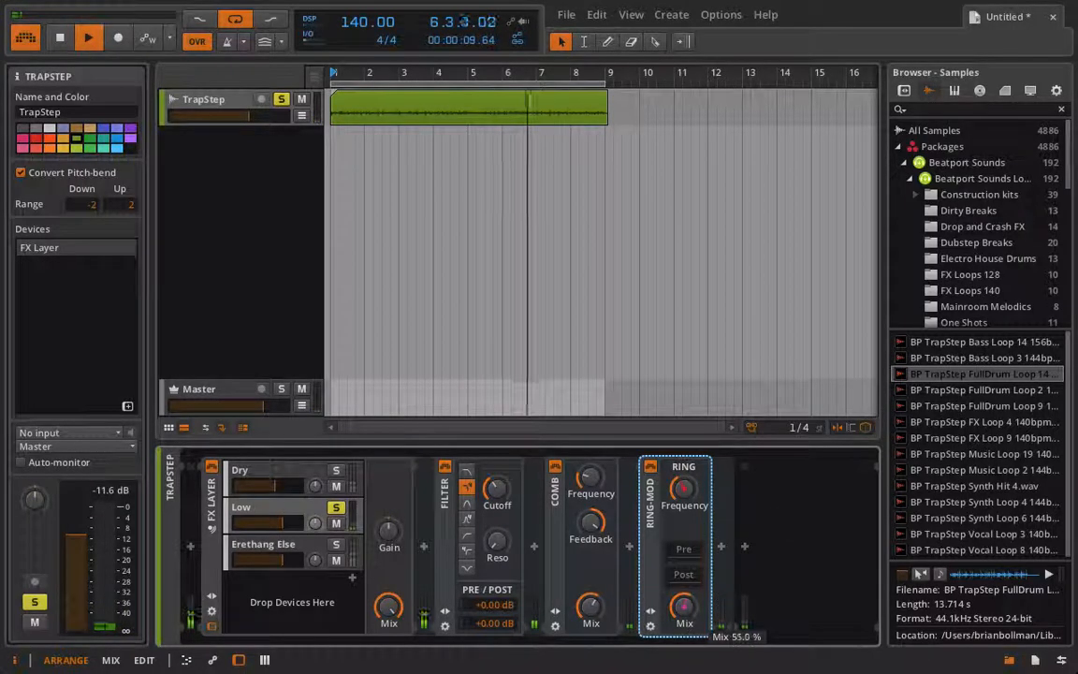
# Add a Bit-8 after the Ring-Mod on the Low layer and load its Wide Crush 2 preset
pyautogui.click(720, 546)
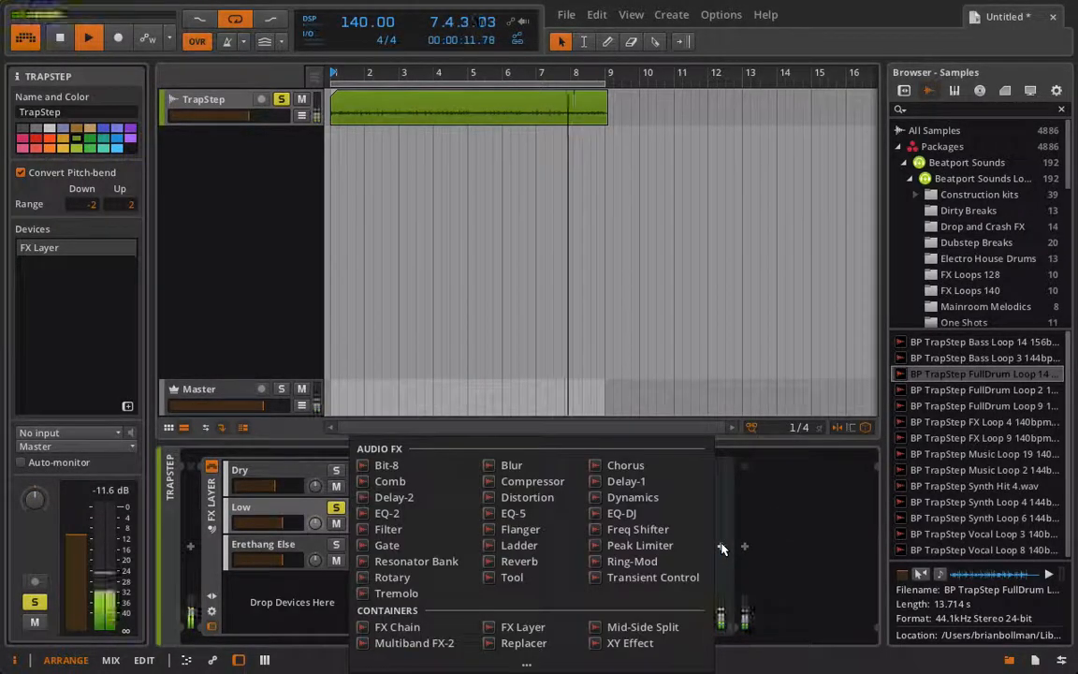
pyautogui.click(387, 465)
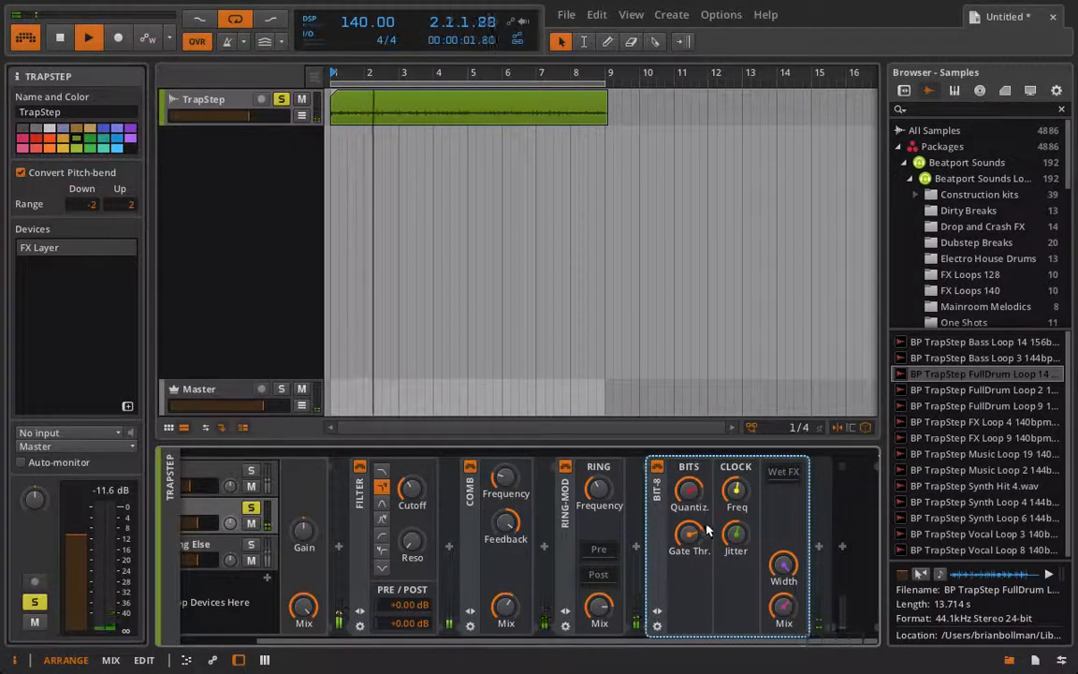
pyautogui.click(657, 611)
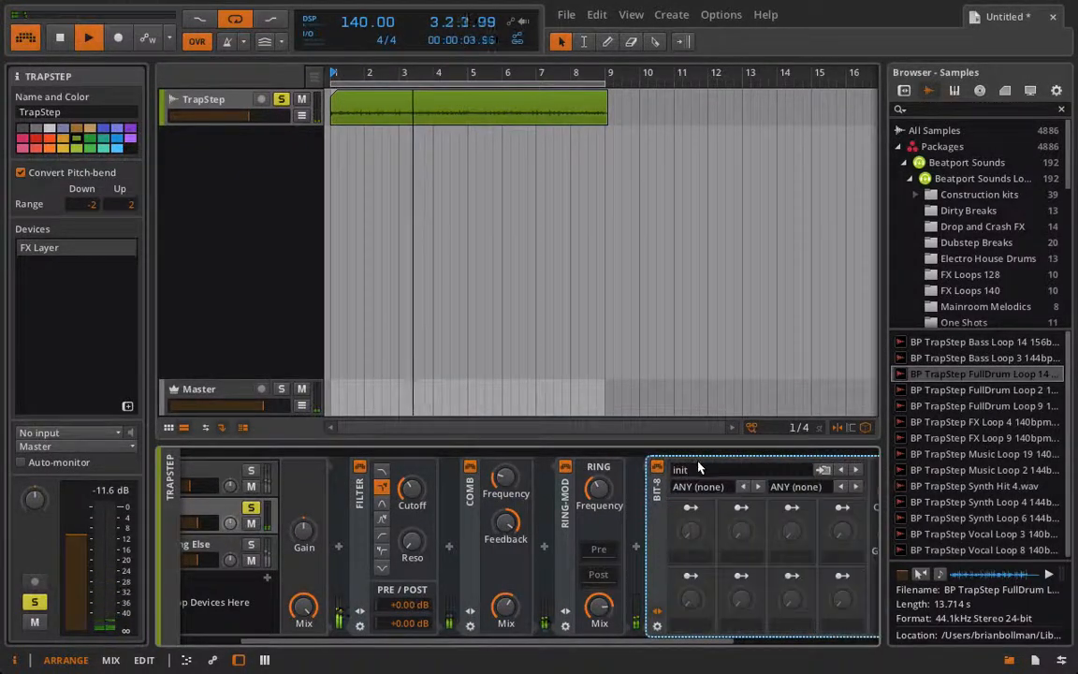
pyautogui.click(697, 468)
pyautogui.click(687, 629)
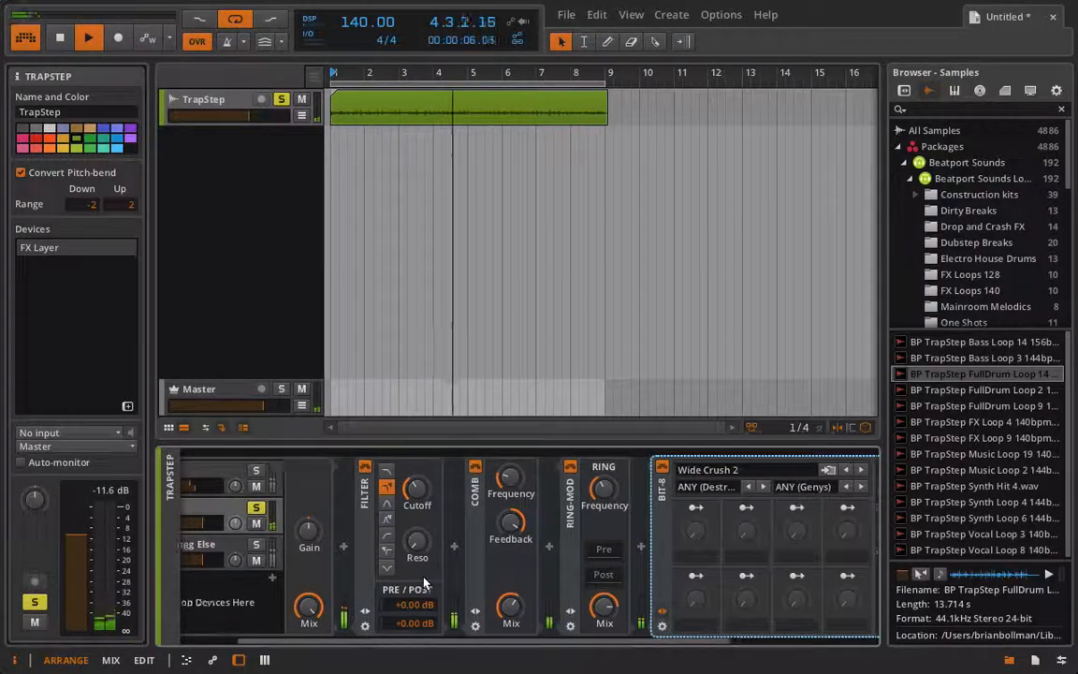
# Raise the Low layer's Filter cutoff, and set the layer's volume to about -3.51 dB with its solo off
pyautogui.hscroll(-3, 423, 582)
pyautogui.moveTo(499, 495)
pyautogui.mouseDown()
pyautogui.moveTo(500, 465)
pyautogui.moveTo(499, 493)
pyautogui.mouseUp()
pyautogui.hscroll(1, 309, 551)
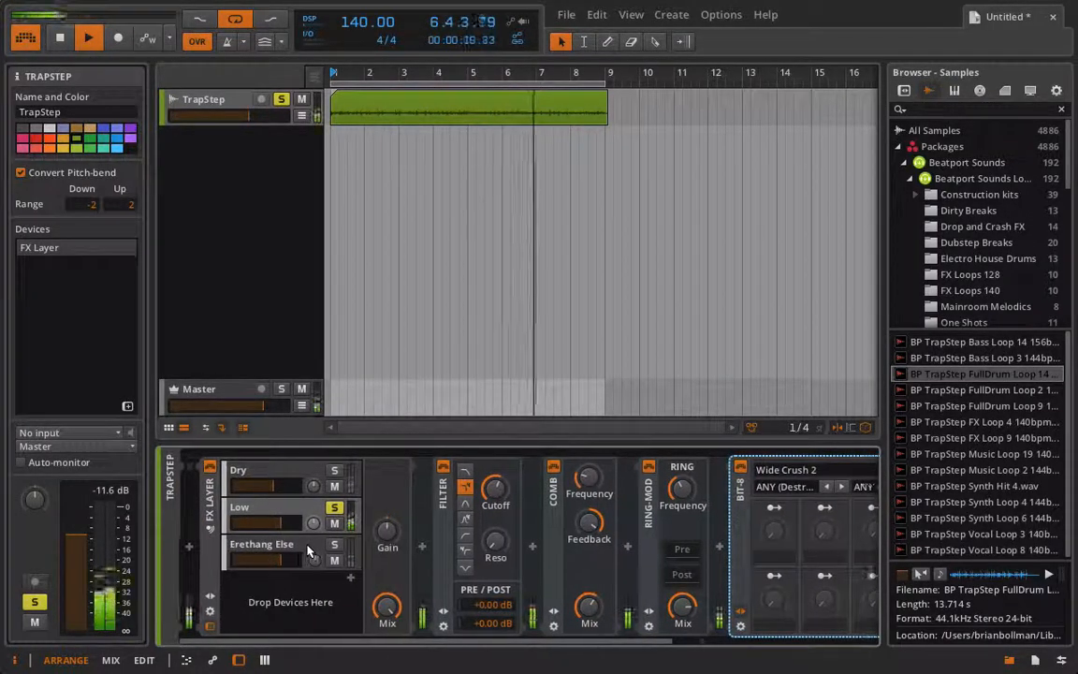
pyautogui.hscroll(3, 310, 551)
pyautogui.hscroll(-3, 318, 543)
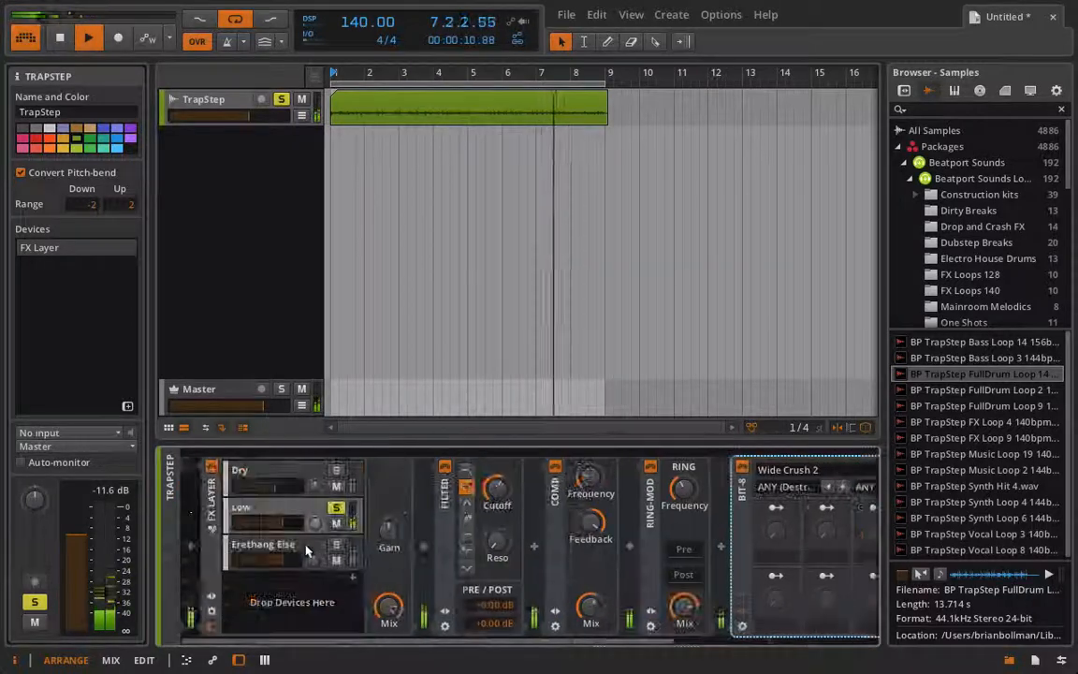
pyautogui.click(336, 507)
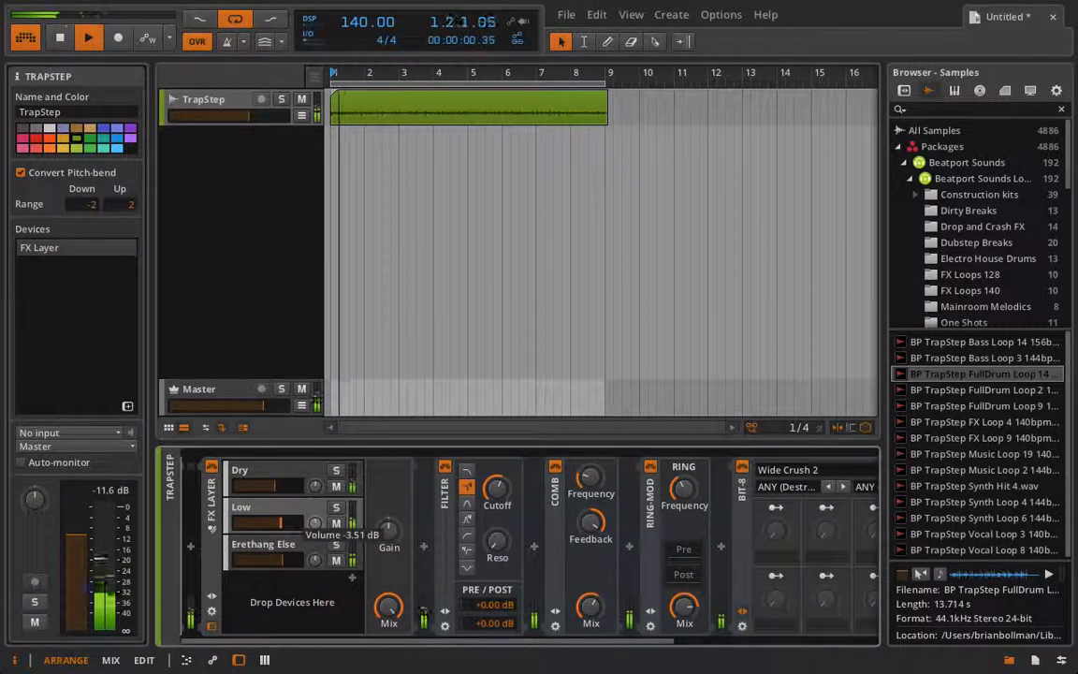
# Add a Reverb with the Amphitheatre preset after the Erethang Else Filter and adjust the Reverb's Mix
pyautogui.click(533, 546)
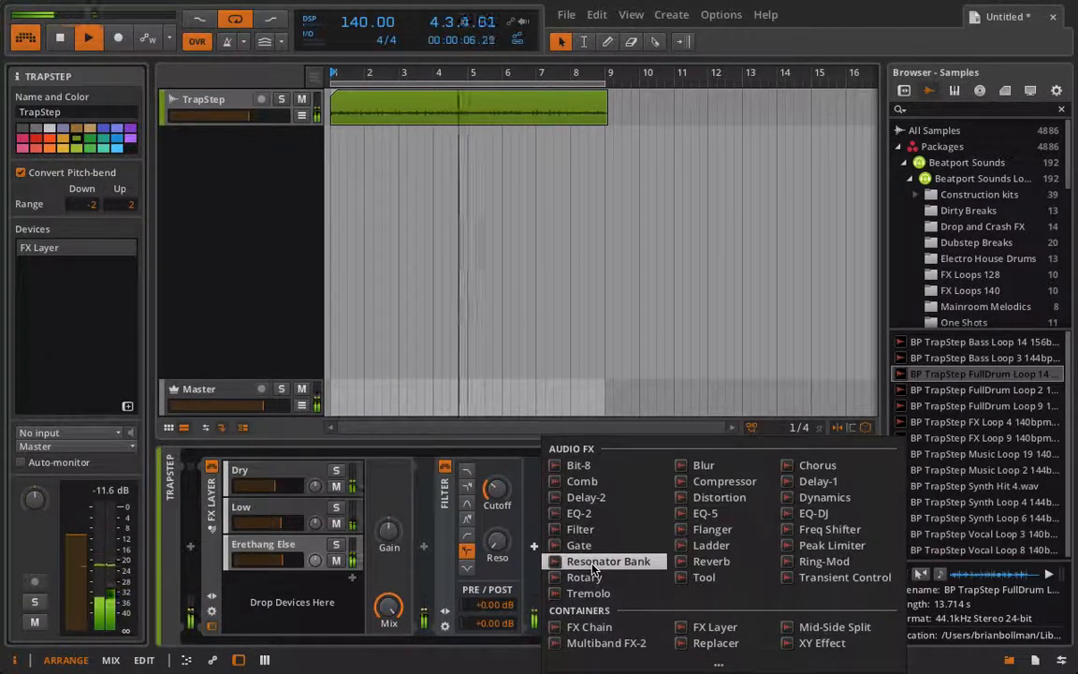
pyautogui.click(708, 563)
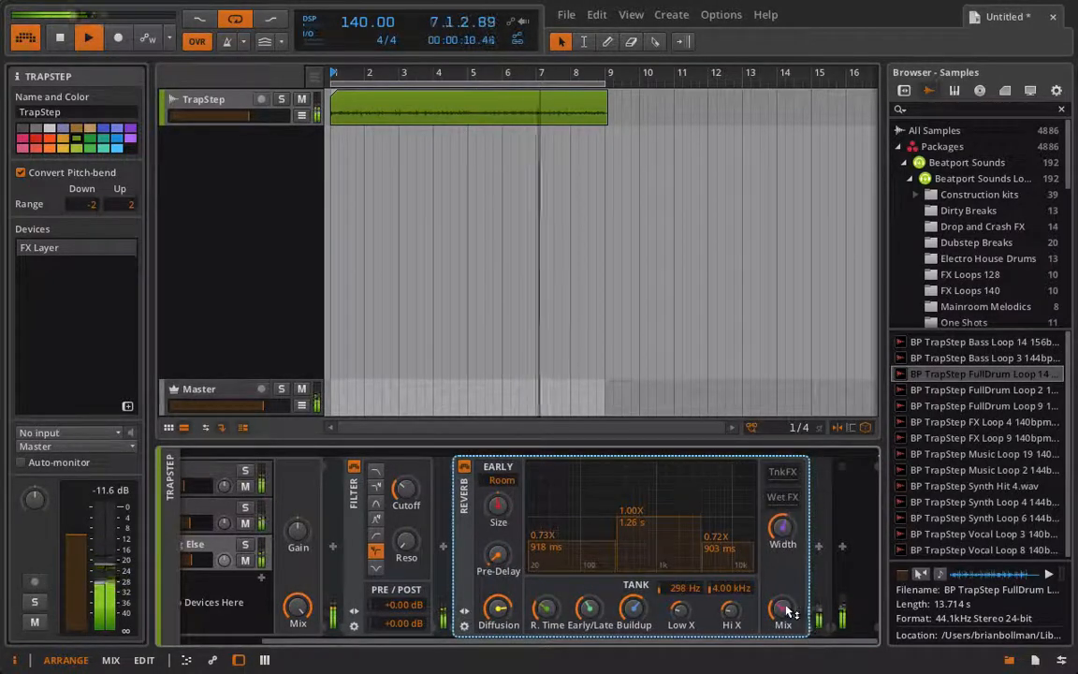
pyautogui.click(464, 613)
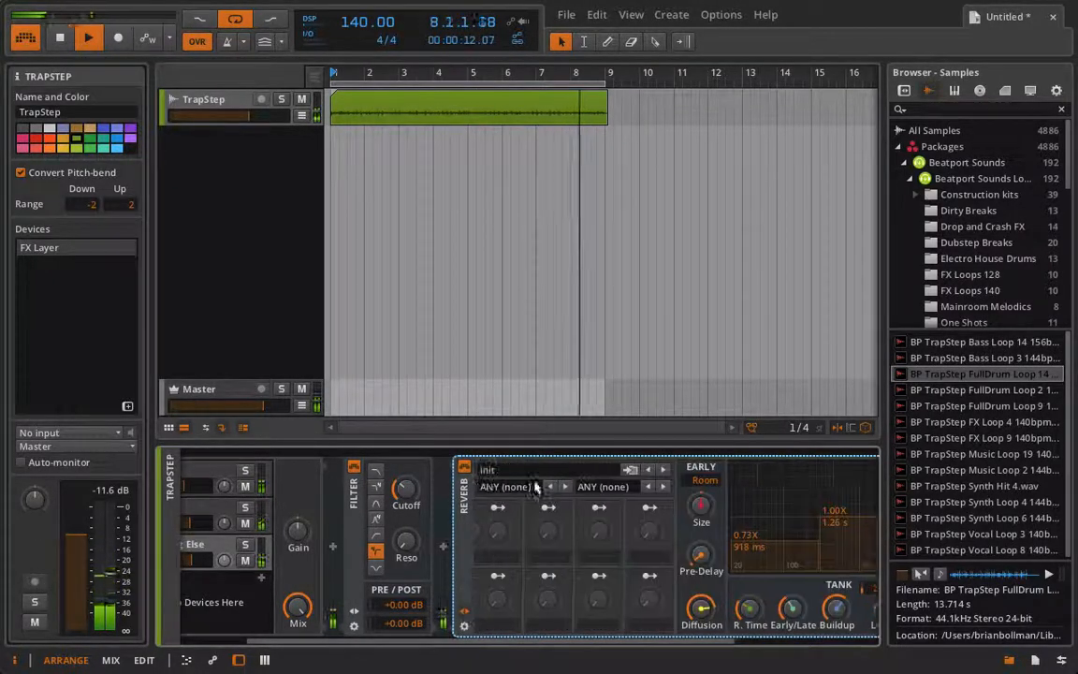
pyautogui.click(492, 470)
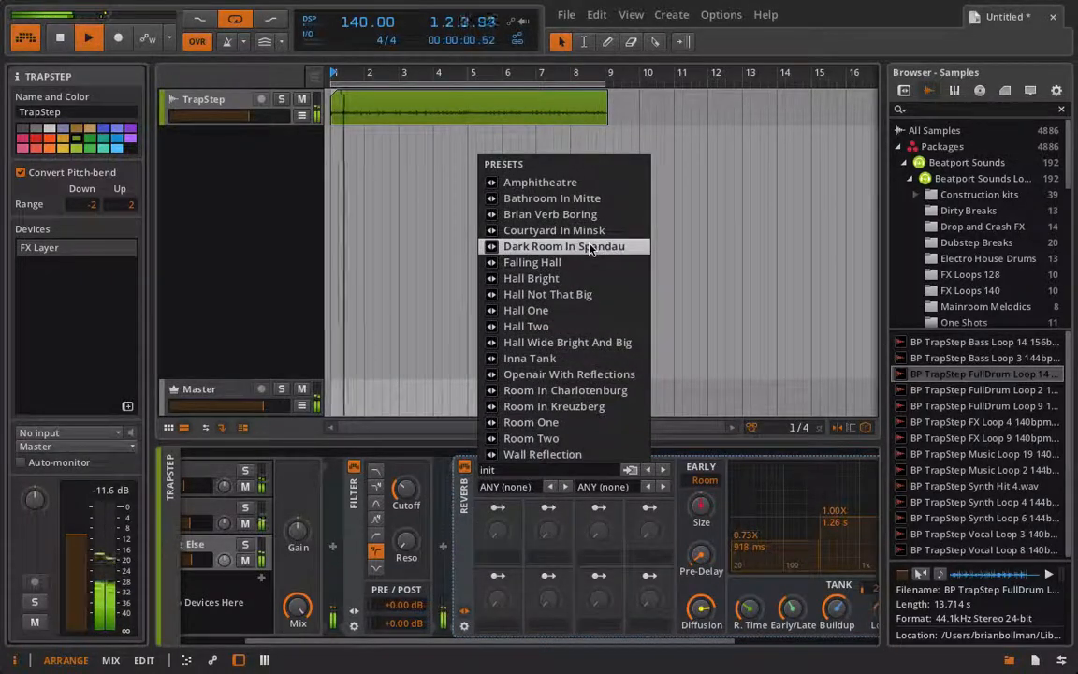
pyautogui.click(566, 181)
pyautogui.hscroll(5, 479, 600)
pyautogui.moveTo(783, 610); pyautogui.dragTo(783, 603)
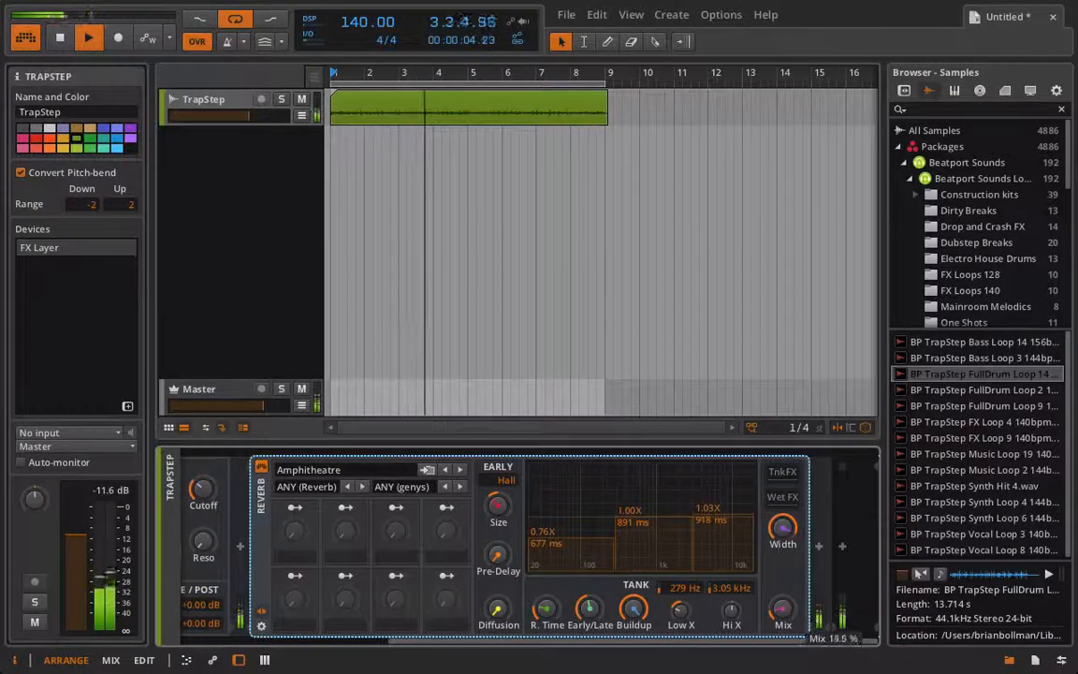
# With Erethang Else soloed, fine-tune its Filter cutoff and raise the Reverb Mix to about 44.5 %
pyautogui.hscroll(-5, 631, 561)
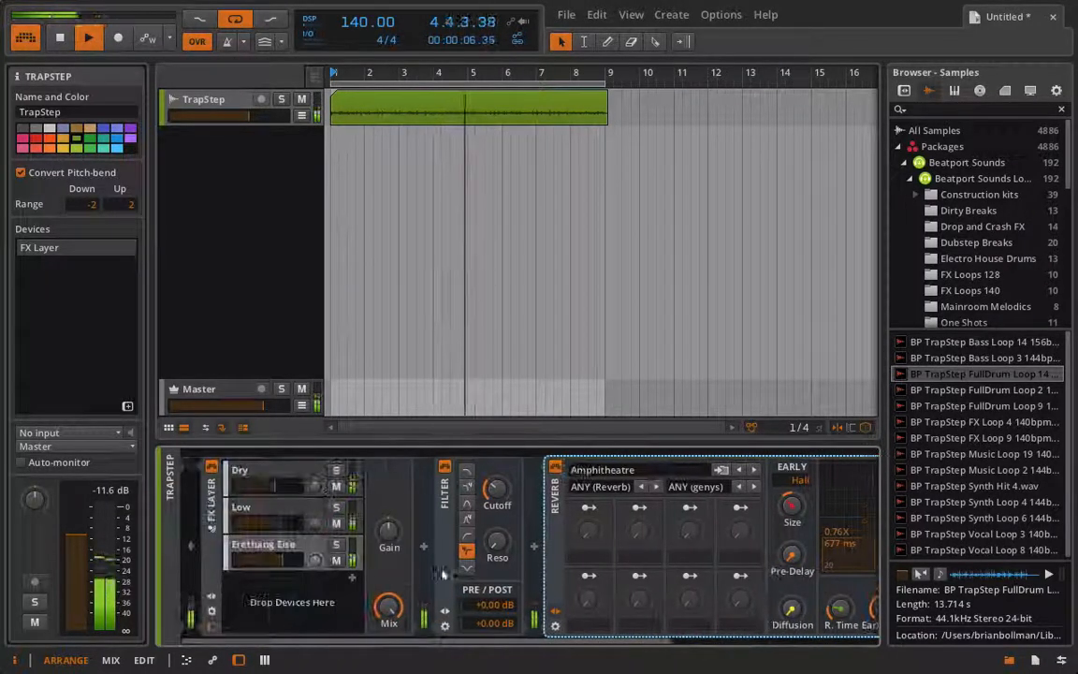
pyautogui.click(334, 547)
pyautogui.hscroll(5, 703, 589)
pyautogui.hscroll(-5, 703, 589)
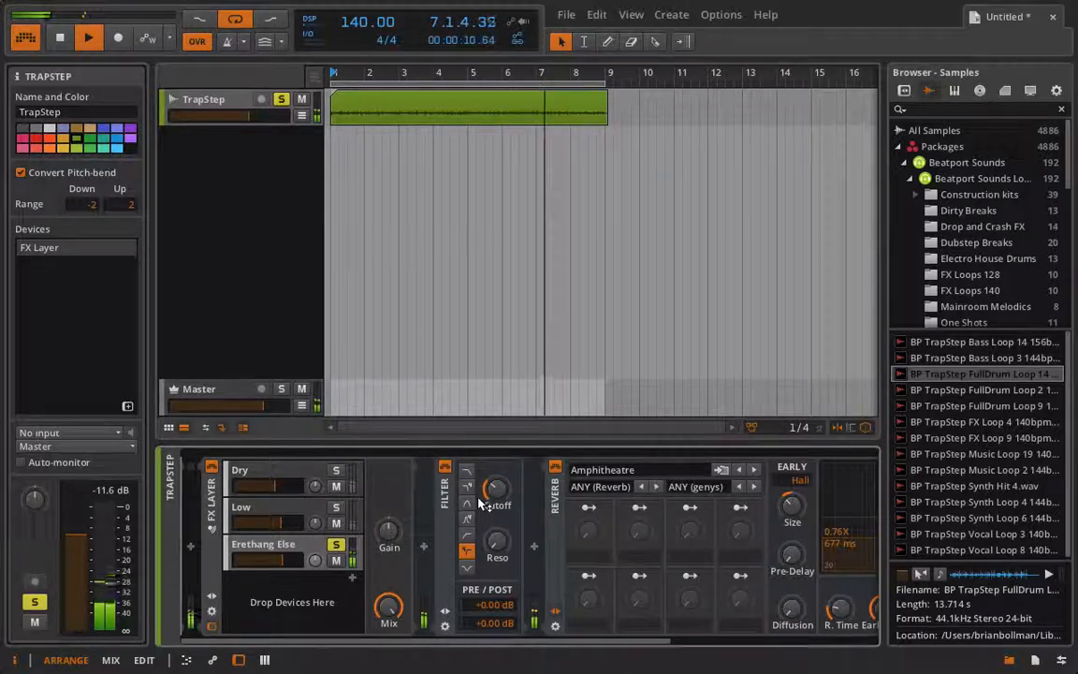
pyautogui.moveTo(503, 489)
pyautogui.mouseDown()
pyautogui.moveTo(503, 475)
pyautogui.moveTo(503, 484)
pyautogui.mouseUp()
pyautogui.hscroll(5, 572, 524)
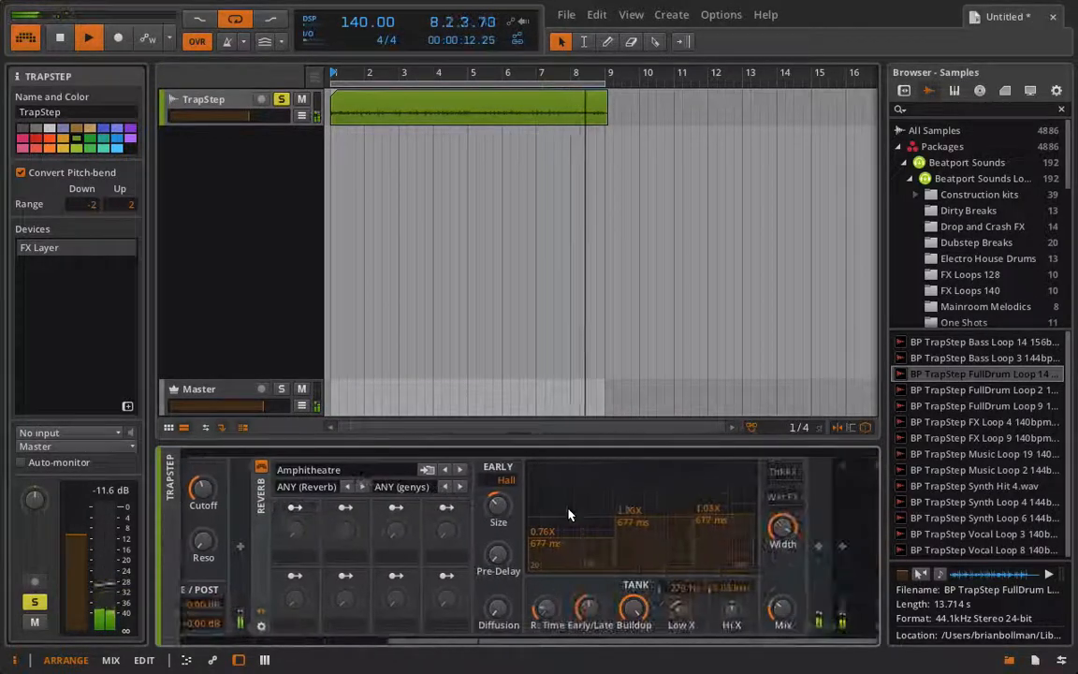
pyautogui.moveTo(782, 608); pyautogui.dragTo(782, 595)
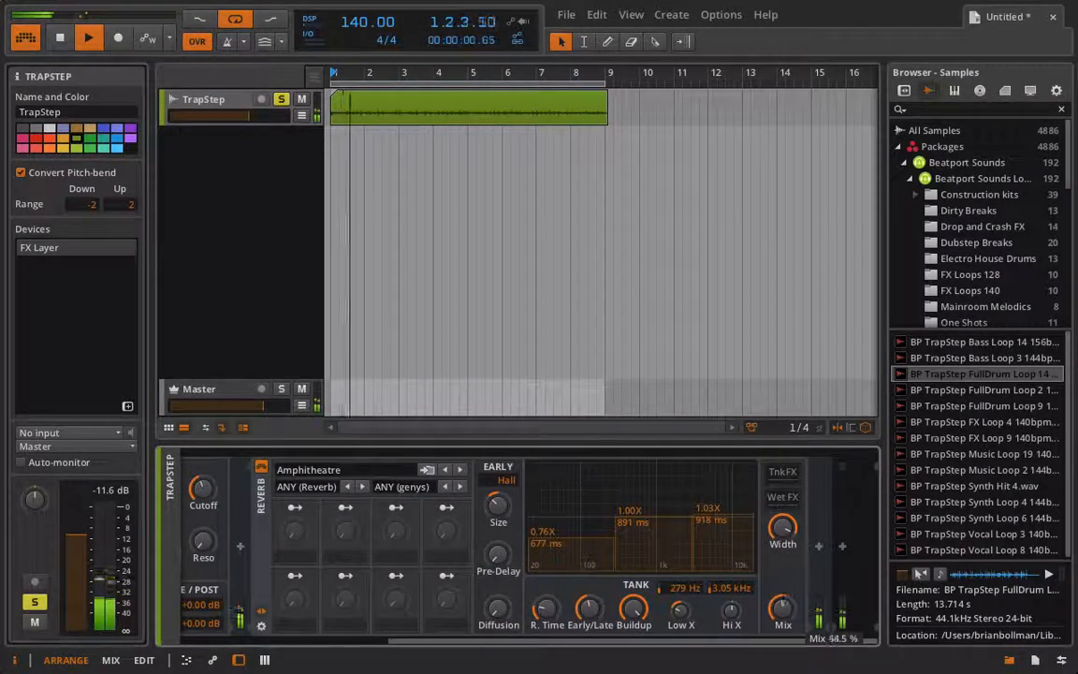
# Add a Resonator Bank after the Reverb on the Erethang Else layer and lower its Mix
pyautogui.click(818, 546)
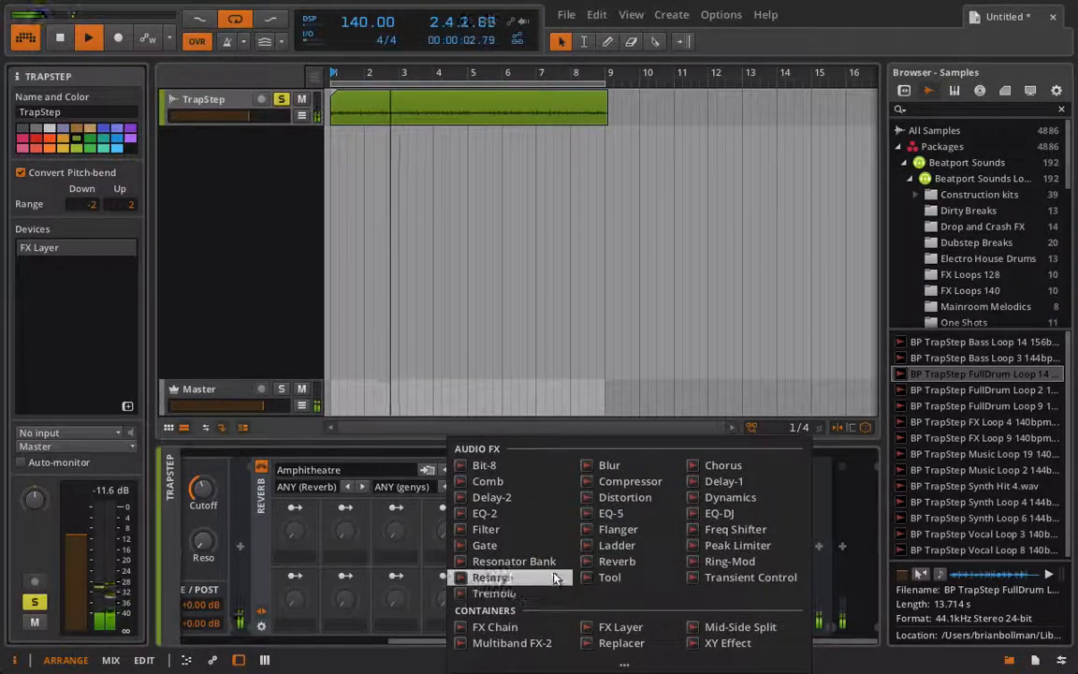
pyautogui.click(554, 578)
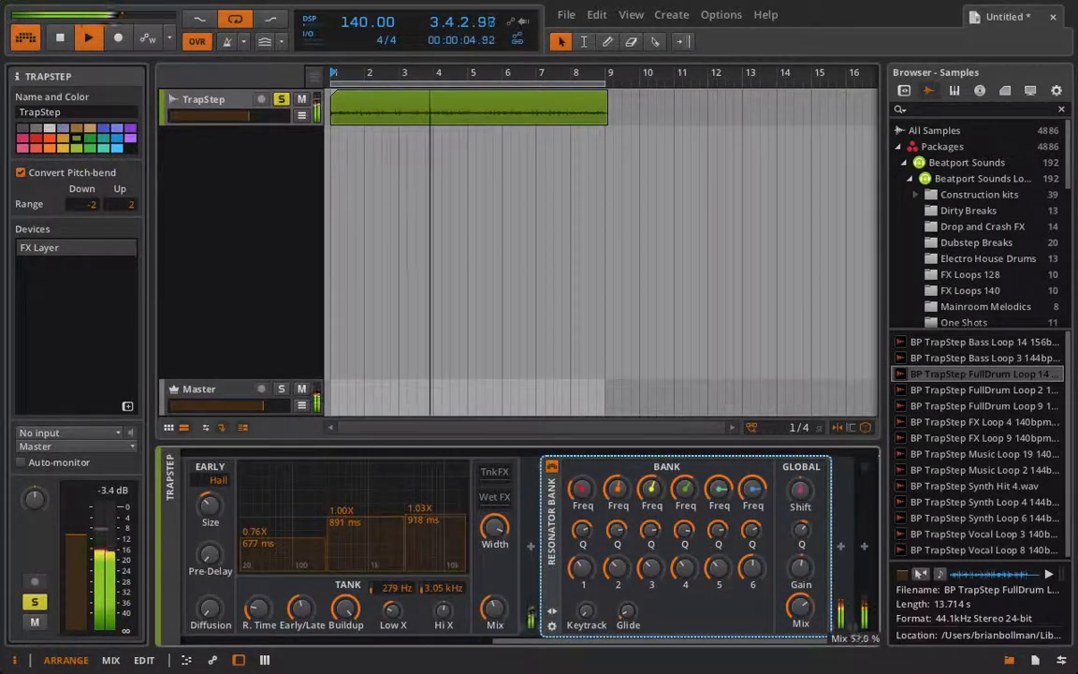
pyautogui.rightClick(535, 612)
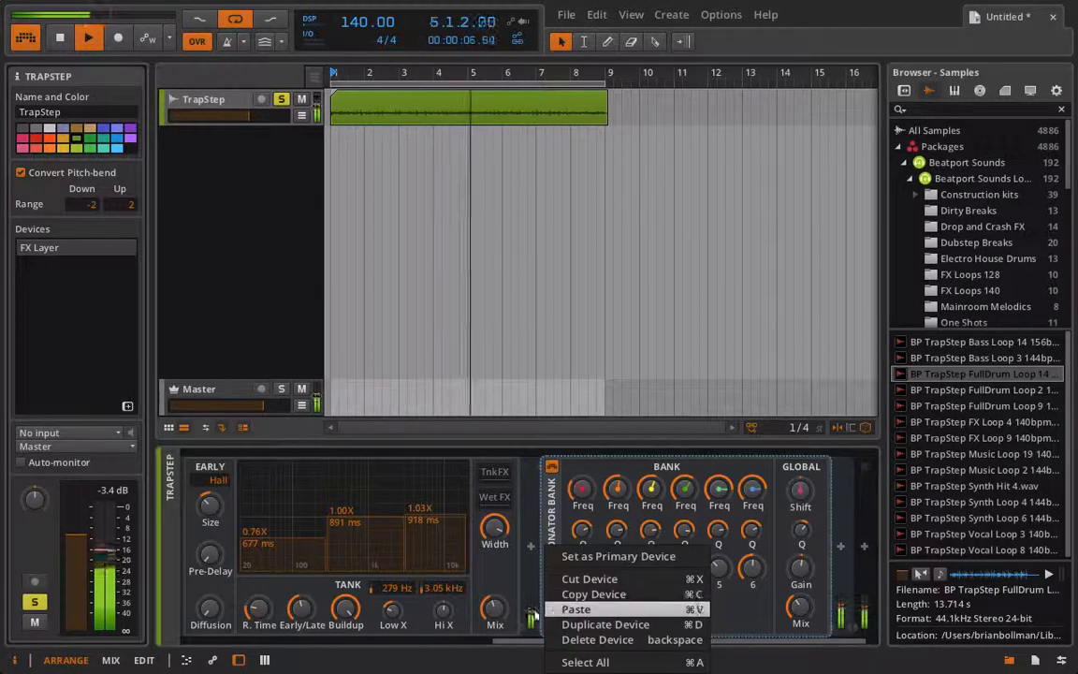
pyautogui.press('Escape')
# Audition the Mysticord 1 preset on the Resonator Bank and switch to Mysticord 2
pyautogui.click(587, 470)
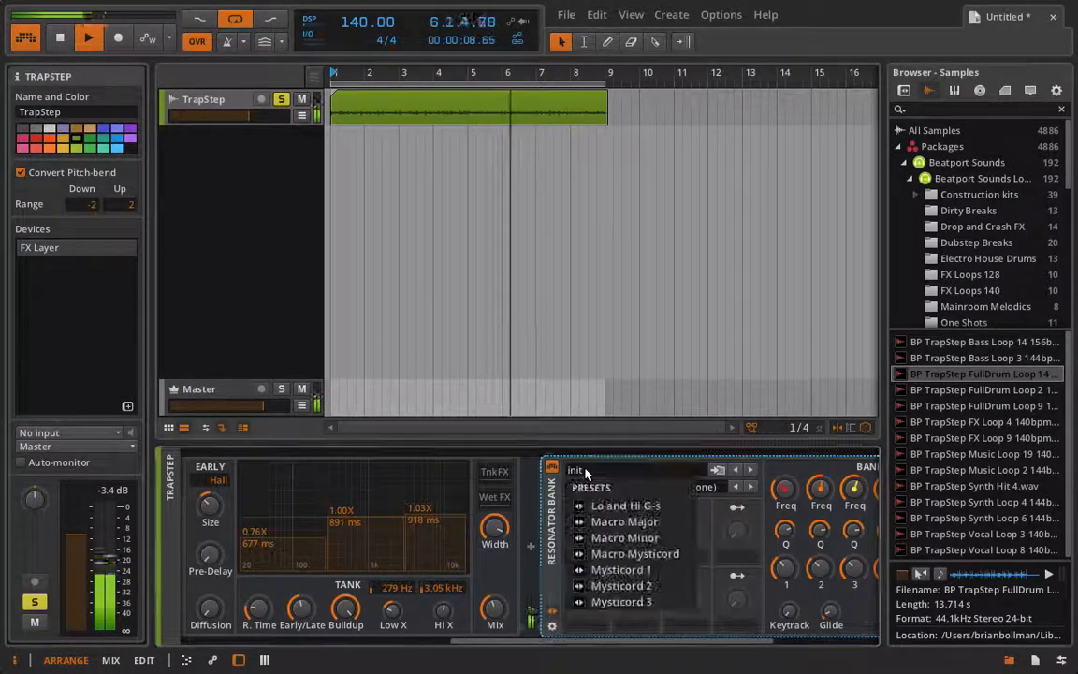
pyautogui.click(617, 570)
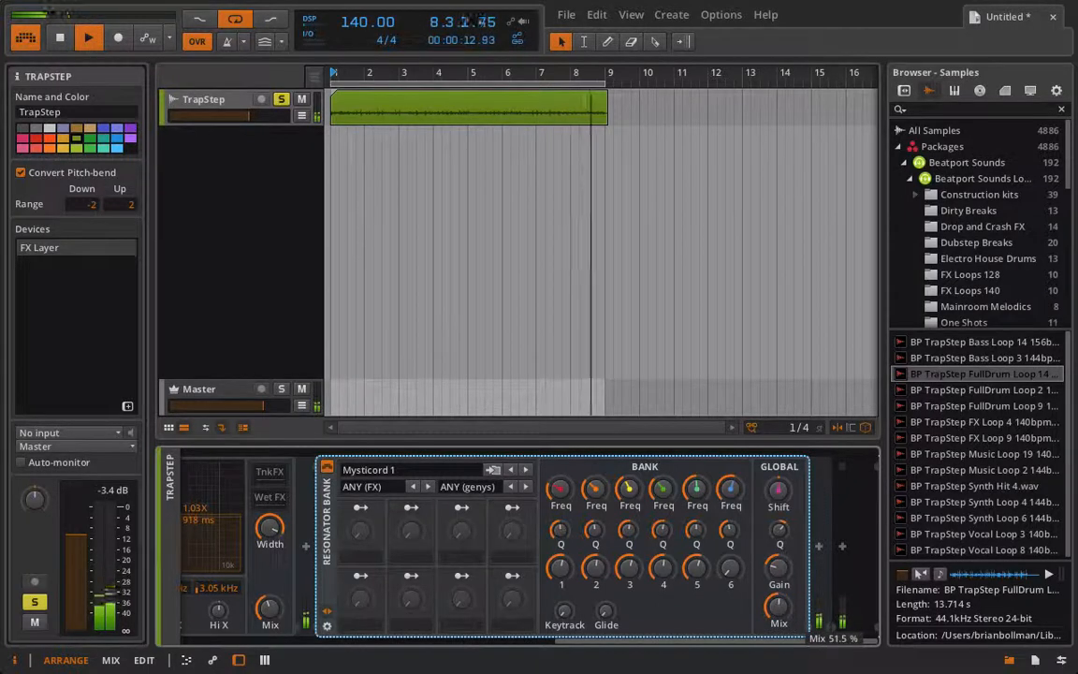
pyautogui.click(525, 469)
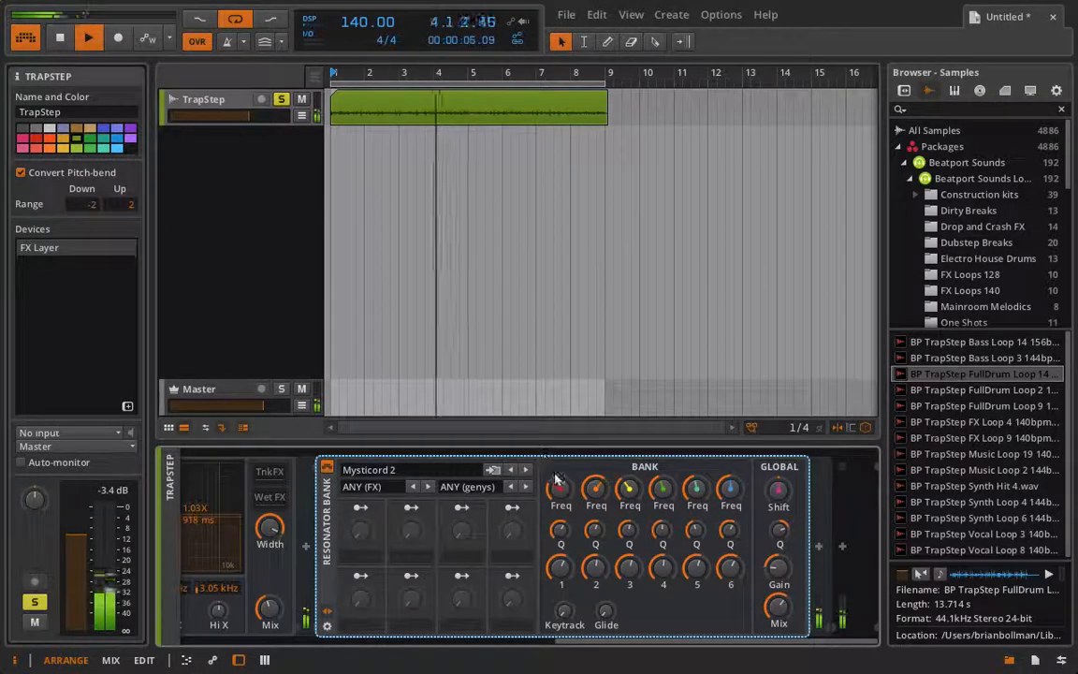
# Adjust the Freq of the Resonator Bank's first resonator, lower its gain and Q, and raise the bank's global Mix
pyautogui.moveTo(558, 485); pyautogui.dragTo(559, 479)
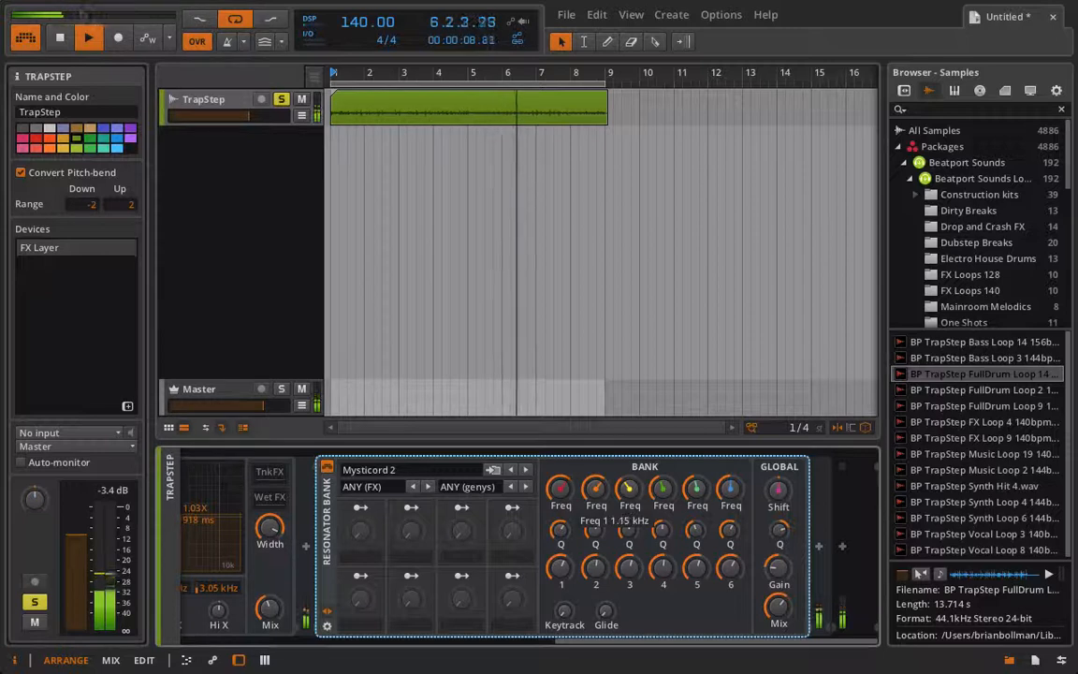
pyautogui.moveTo(558, 485); pyautogui.dragTo(559, 488)
pyautogui.moveTo(561, 567); pyautogui.dragTo(560, 598)
pyautogui.moveTo(561, 531); pyautogui.dragTo(561, 550)
pyautogui.moveTo(777, 607); pyautogui.dragTo(777, 588)
pyautogui.hscroll(-5, 784, 580)
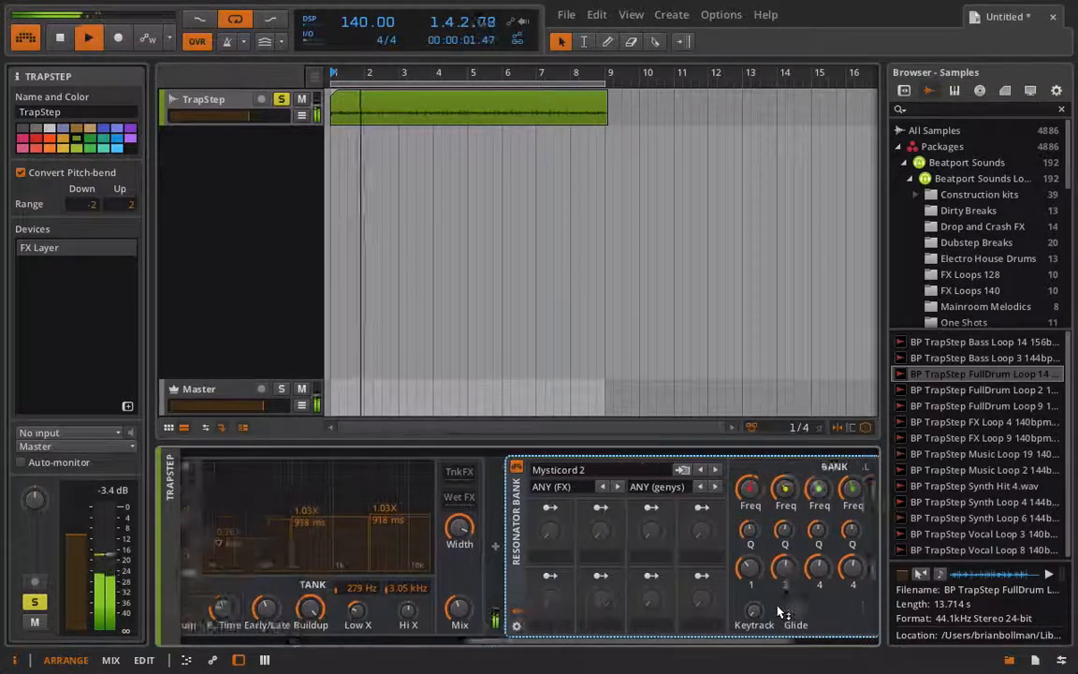
# Add a Delay-1 device after the Resonator Bank on the Erethang Else layer
pyautogui.hscroll(5, 784, 580)
pyautogui.rightClick(823, 549)
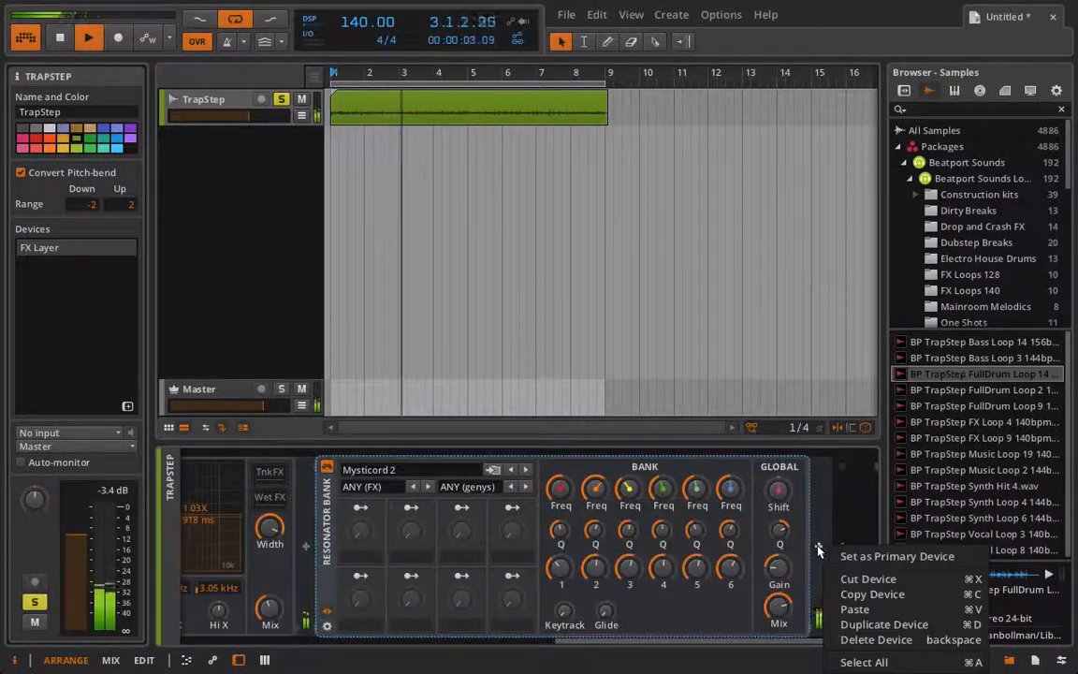
pyautogui.click(818, 547)
pyautogui.doubleClick(726, 481)
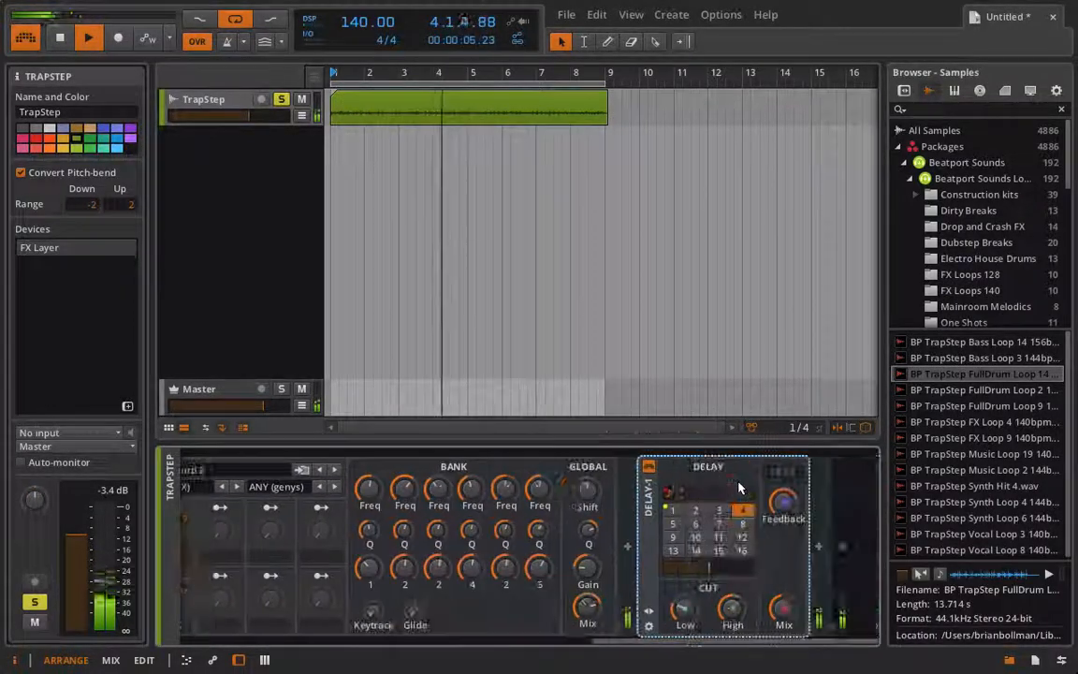
# Load the Flangearound preset on the Delay-1 device and set its Mix to about 37 %
pyautogui.click(647, 612)
pyautogui.rightClick(684, 475)
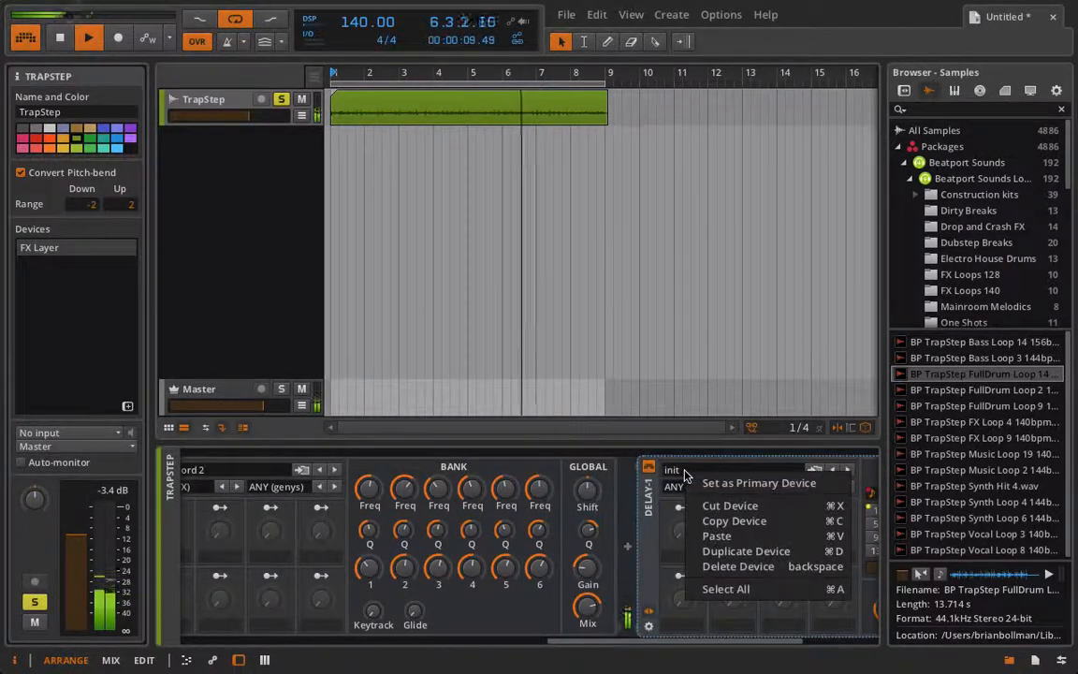
pyautogui.click(673, 472)
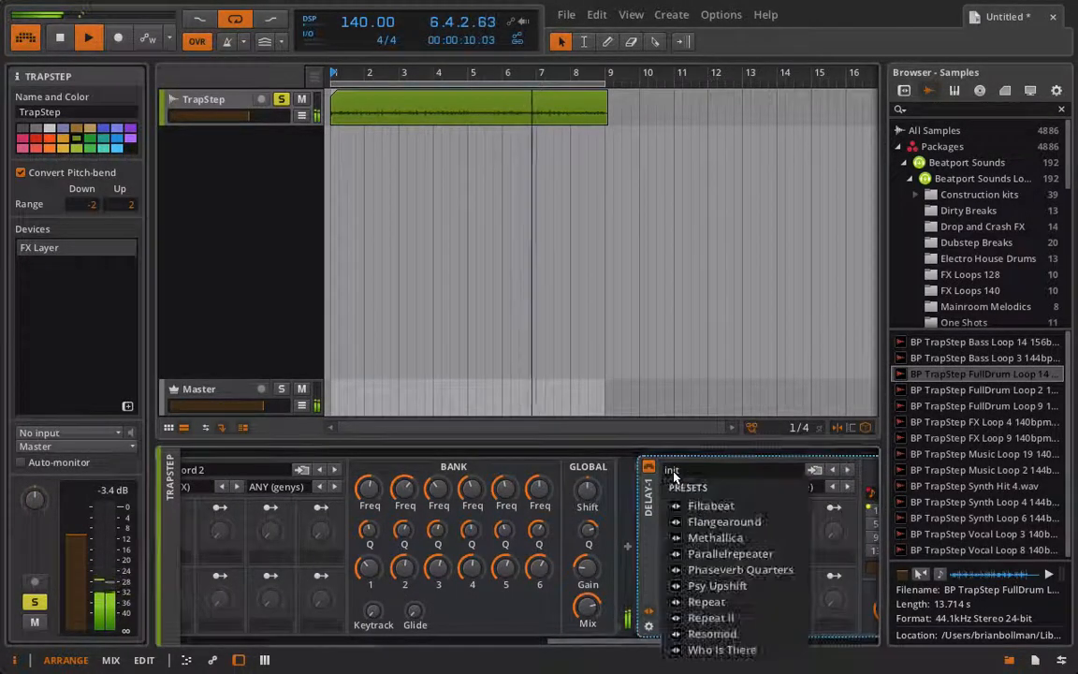
pyautogui.click(723, 521)
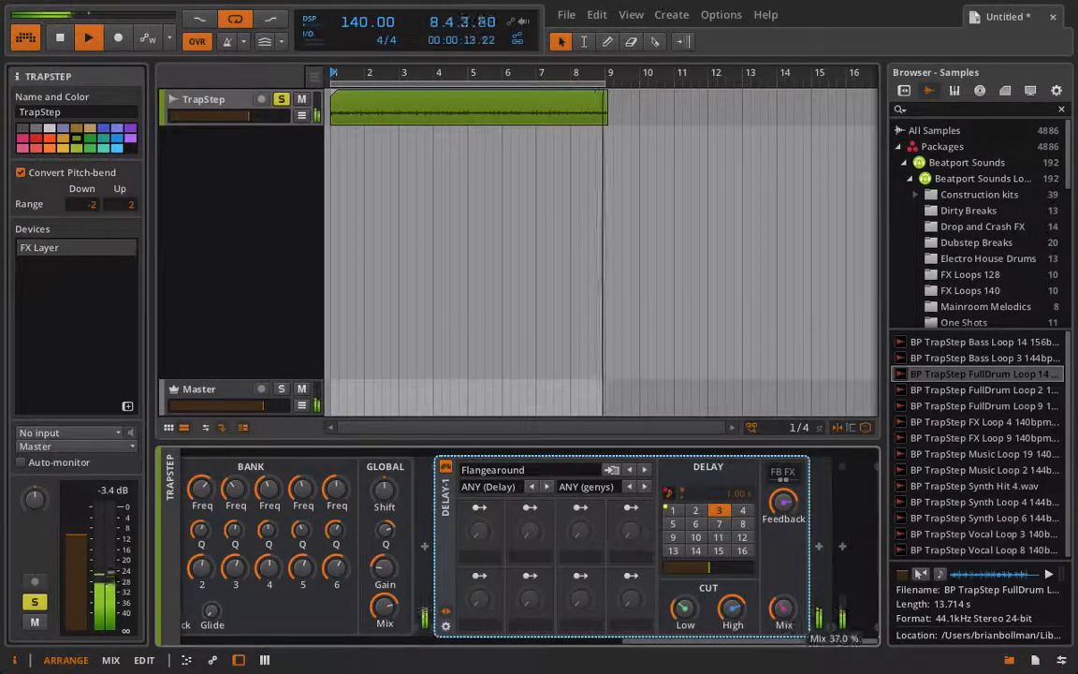
# Turn off the solo on Erethang Else and rebalance the Dry and Low layer volumes
pyautogui.hscroll(-3, 572, 555)
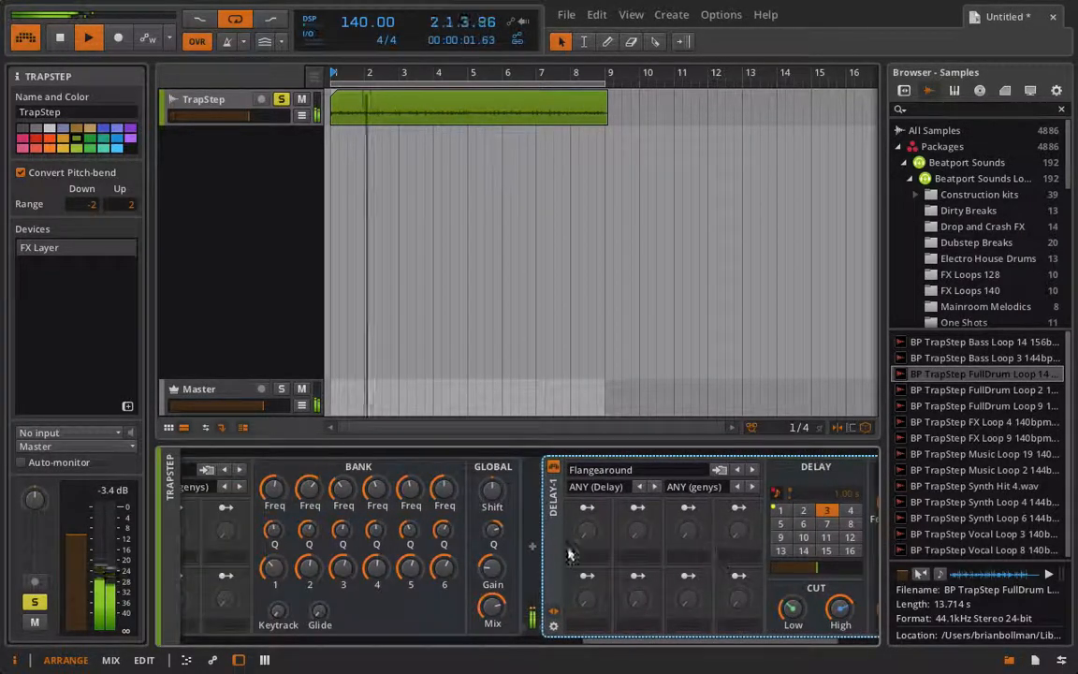
pyautogui.hscroll(10, 547, 544)
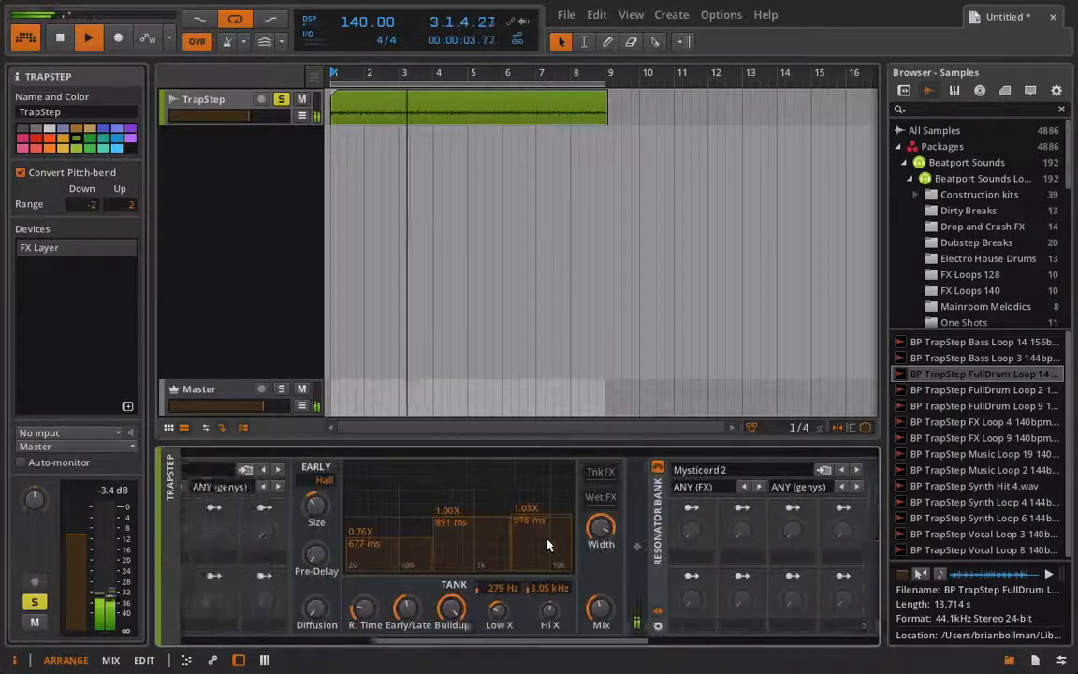
pyautogui.hscroll(-5, 552, 544)
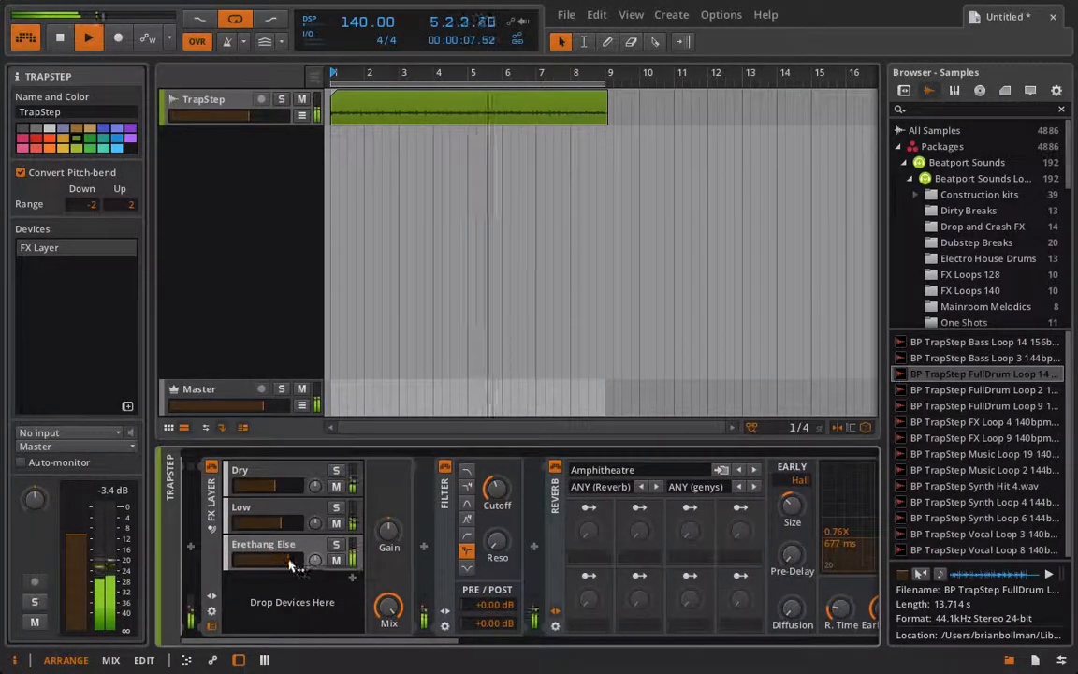
pyautogui.click(283, 522)
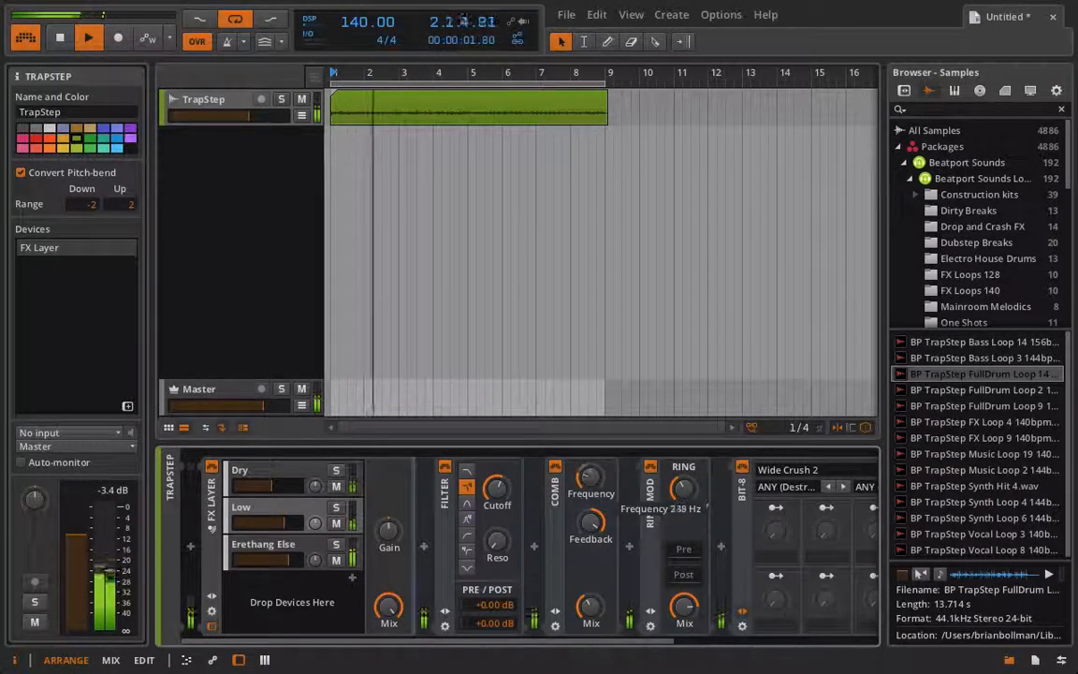
# Solo the Low layer and retune its Ring-Mod Frequency by ear
pyautogui.rightClick(343, 511)
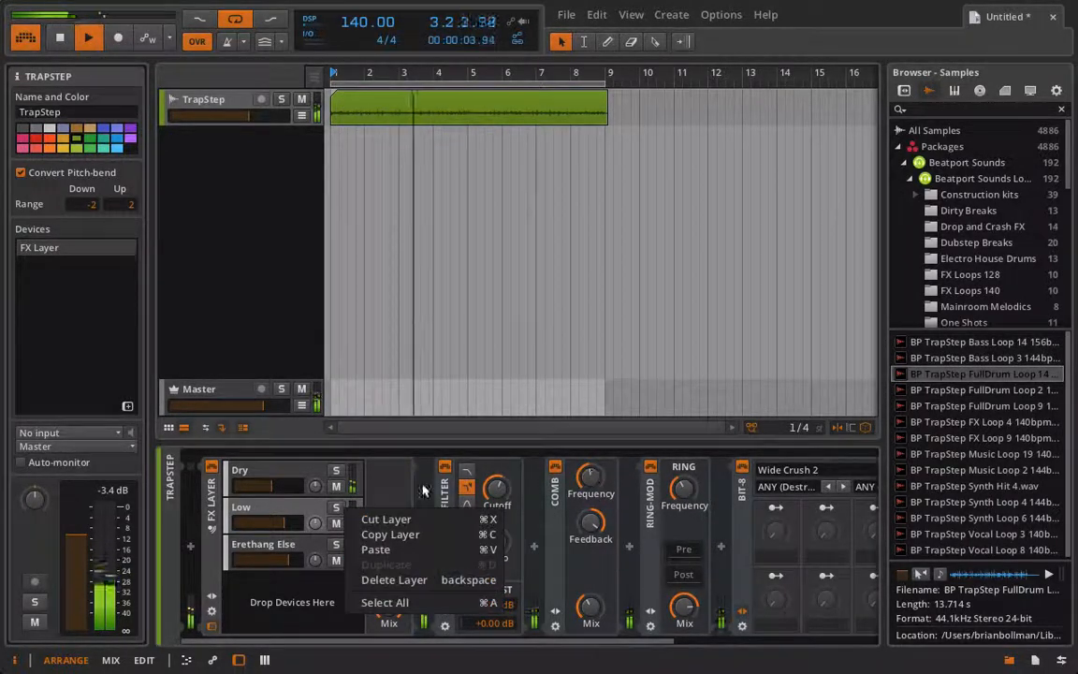
pyautogui.click(334, 511)
pyautogui.click(336, 507)
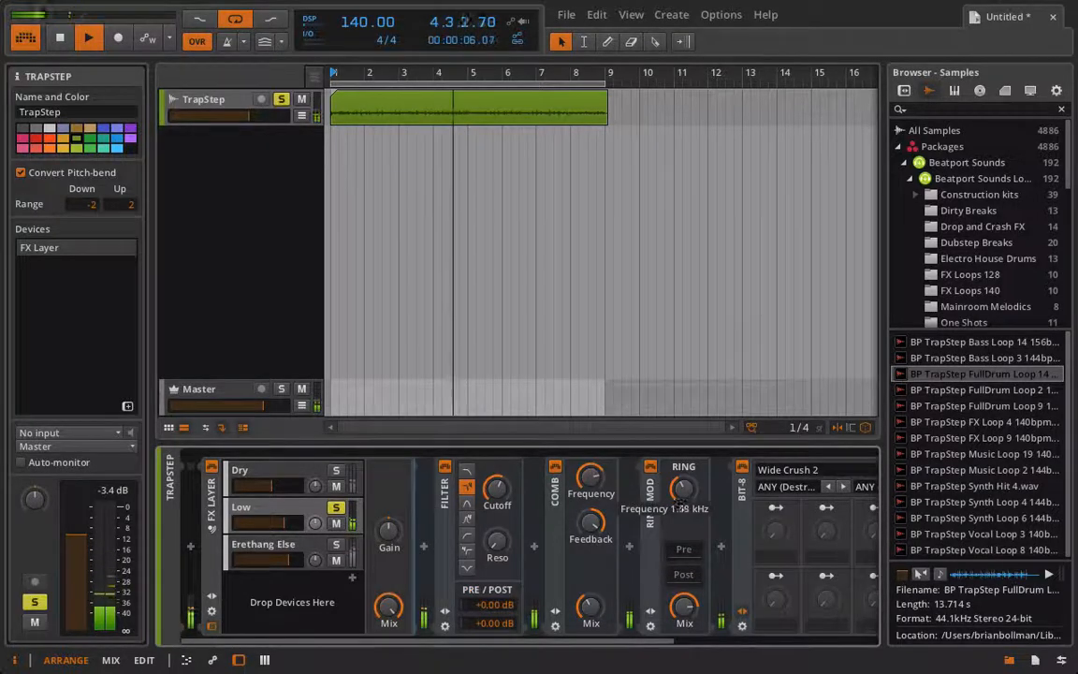
pyautogui.hscroll(5, 388, 524)
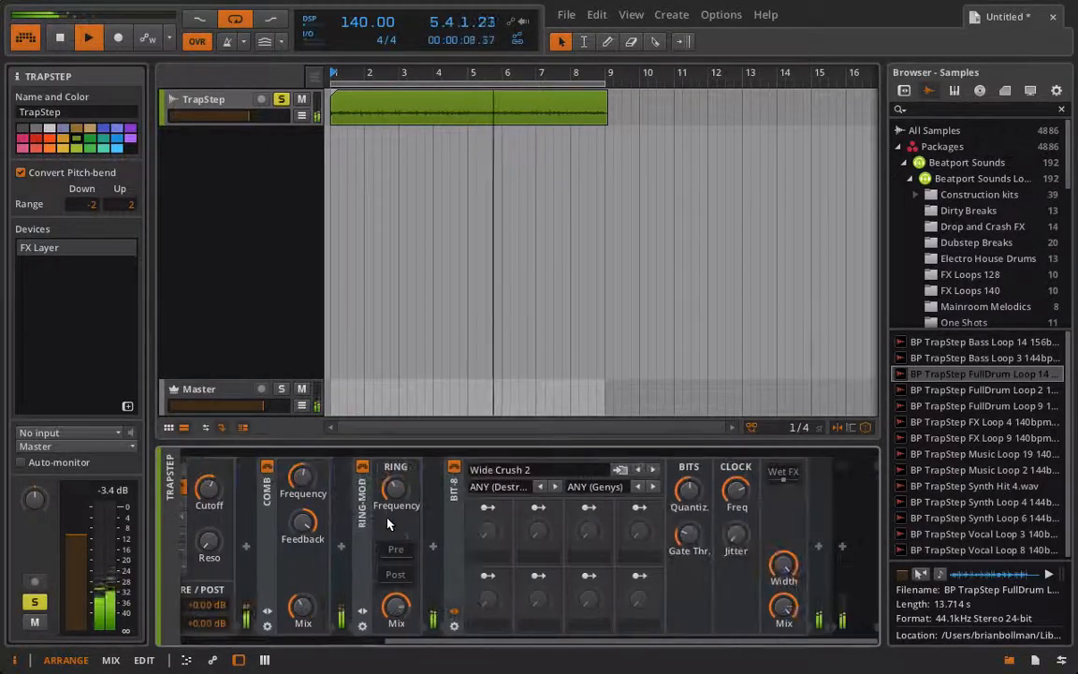
pyautogui.hscroll(-5, 782, 553)
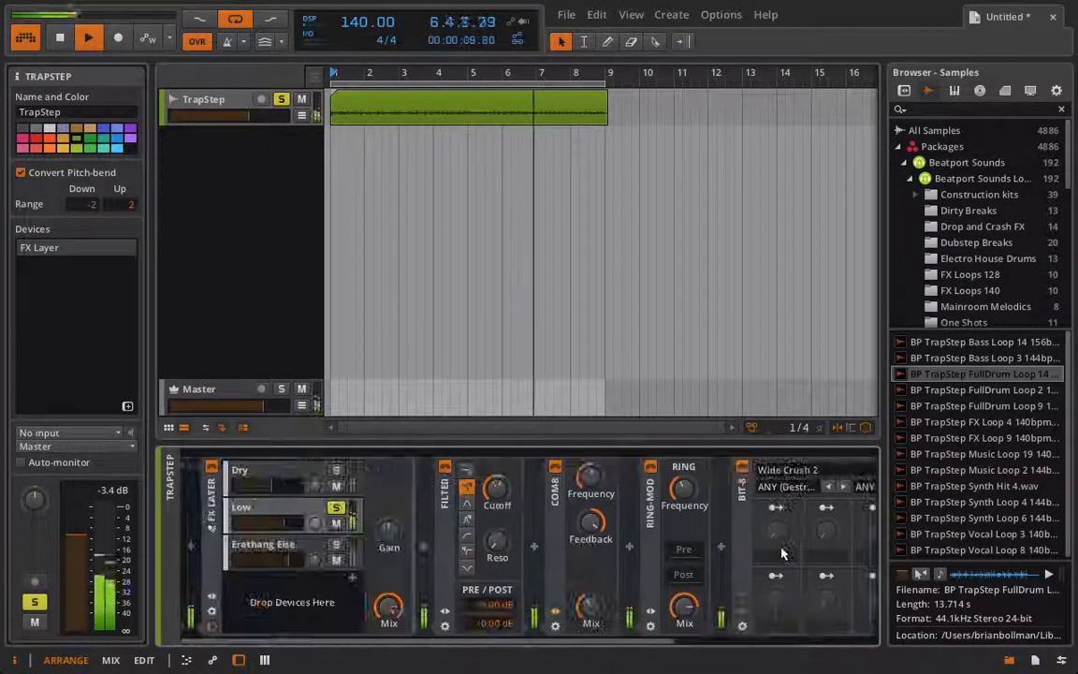
pyautogui.hscroll(5, 782, 553)
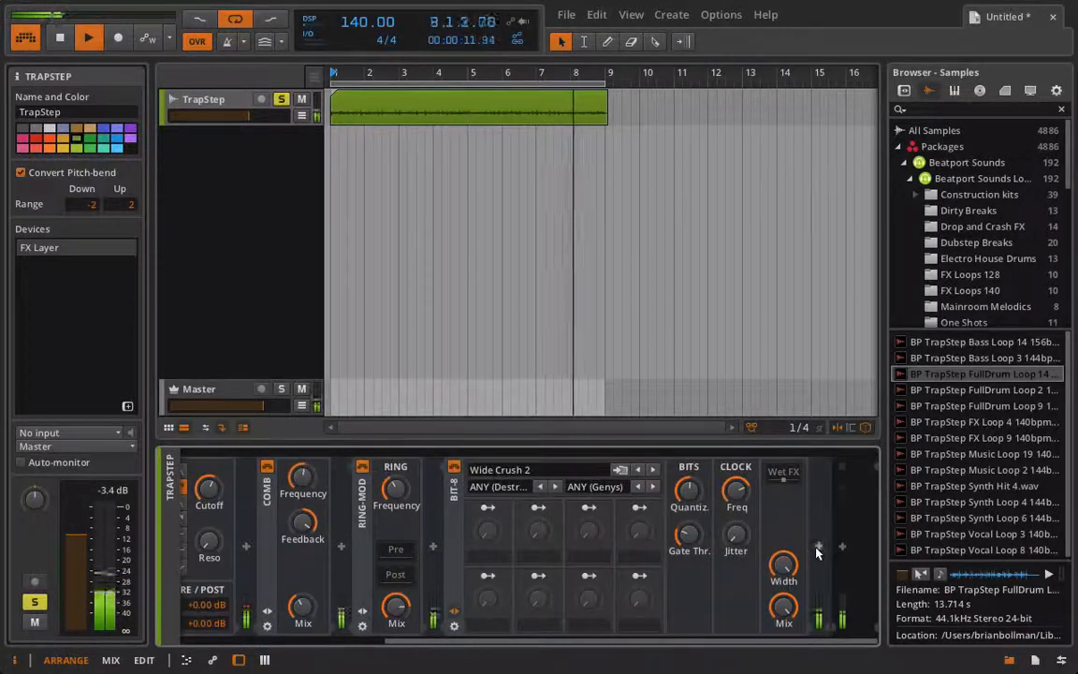
pyautogui.click(817, 547)
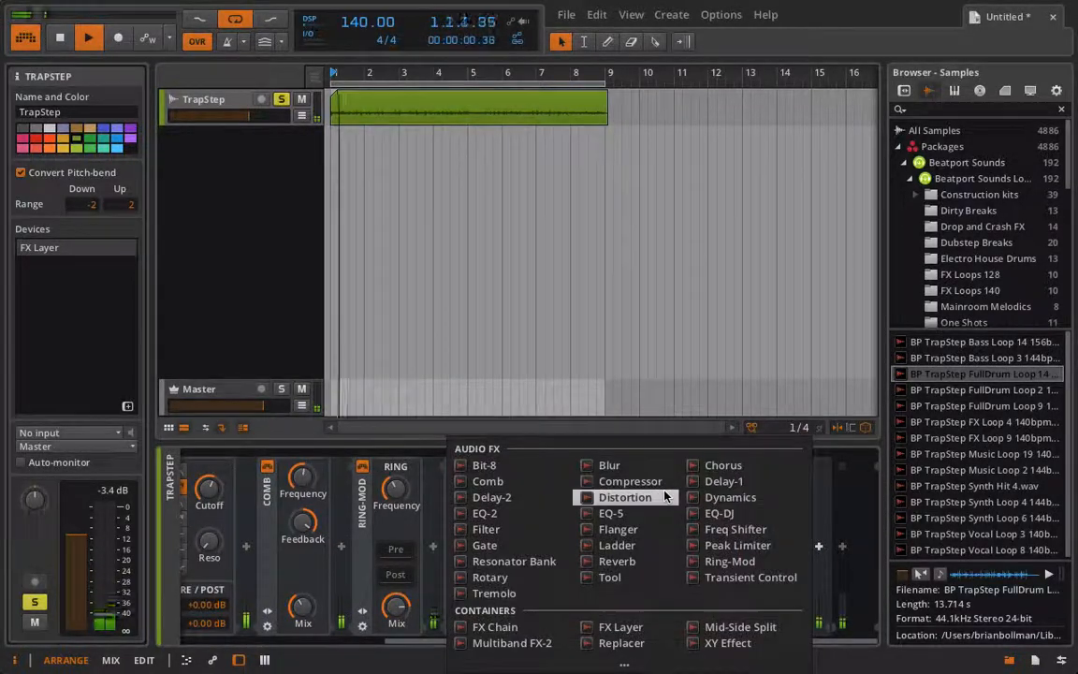
pyautogui.click(725, 497)
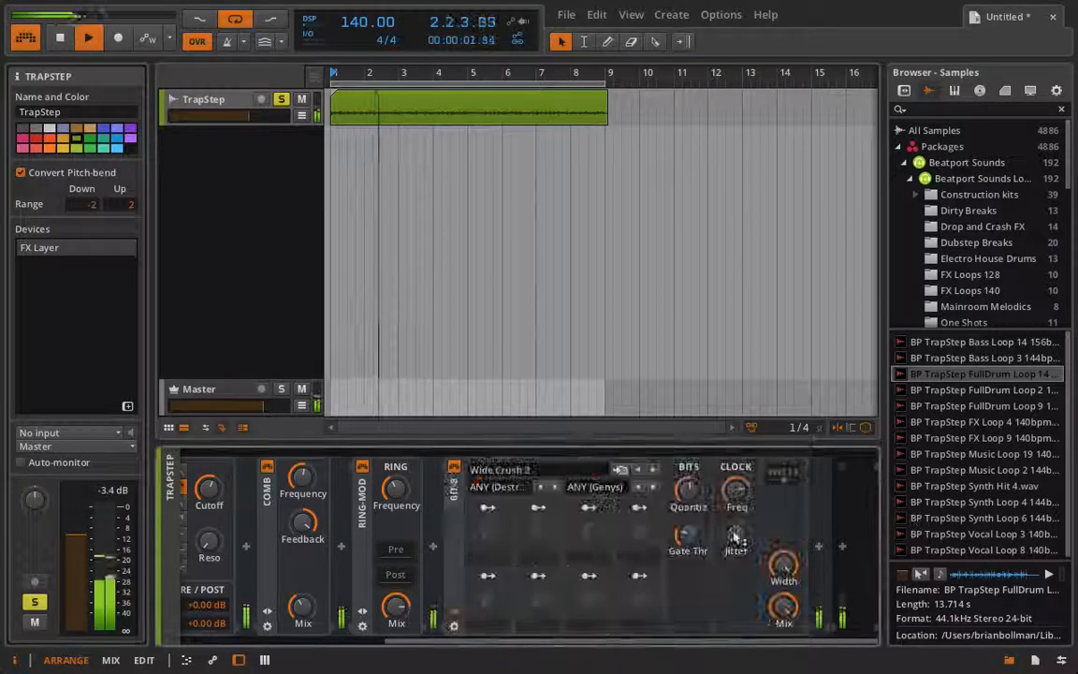
# Turn off the solo on the Low layer and set the Dry layer's volume to about -16 dB while auditioning the loop
pyautogui.click(337, 507)
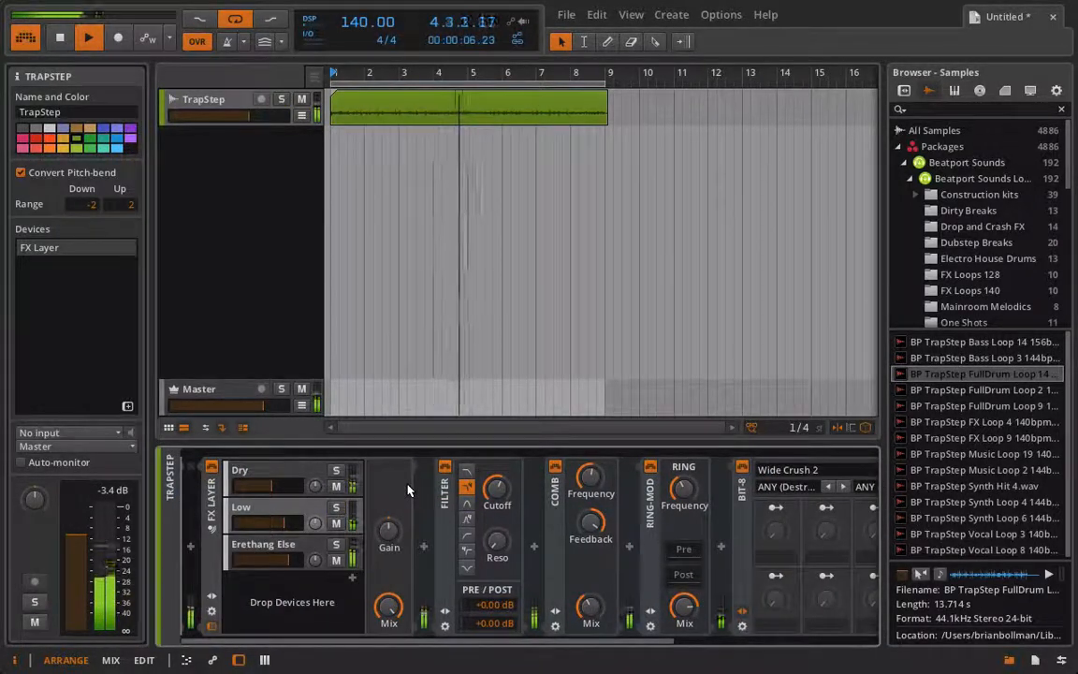
pyautogui.press('space')
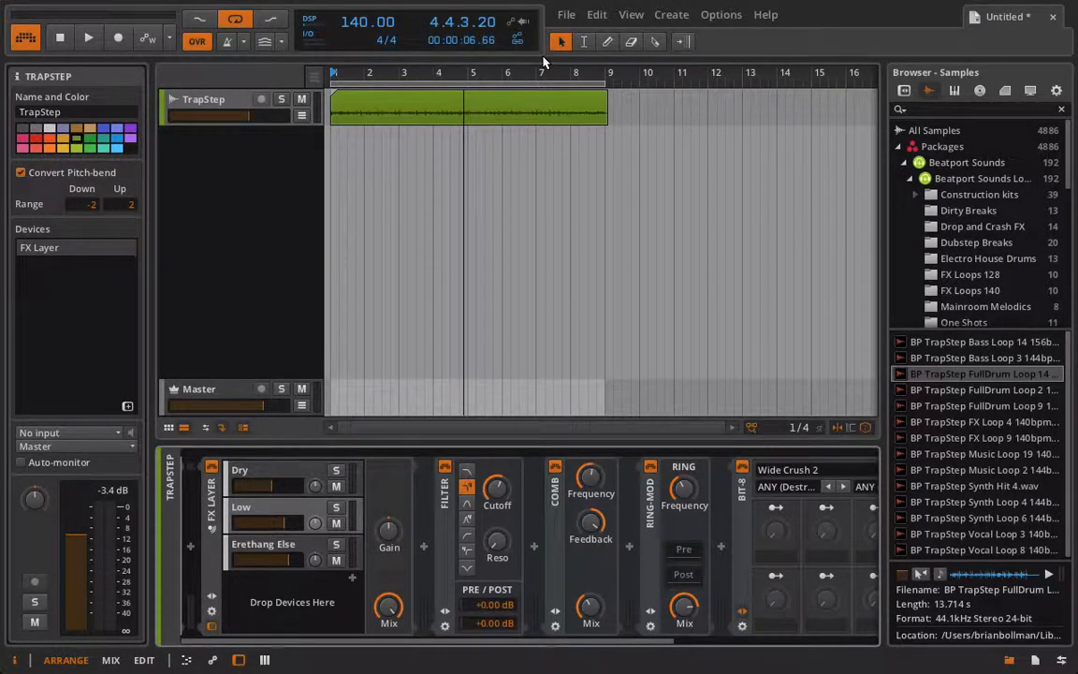
pyautogui.click(274, 488)
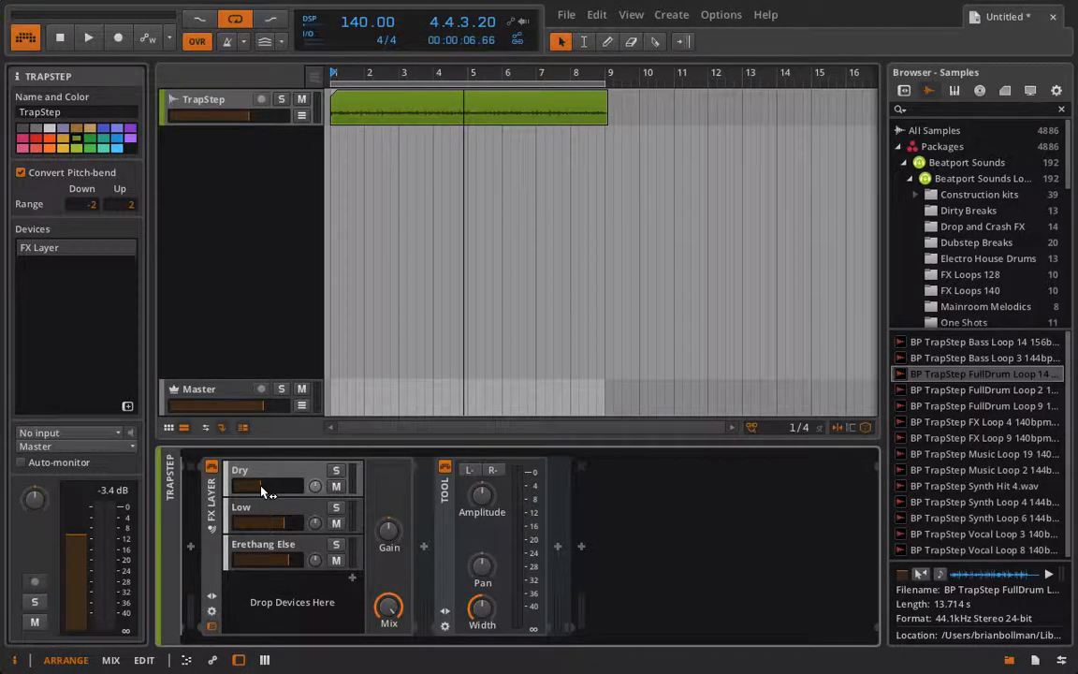
pyautogui.press('space')
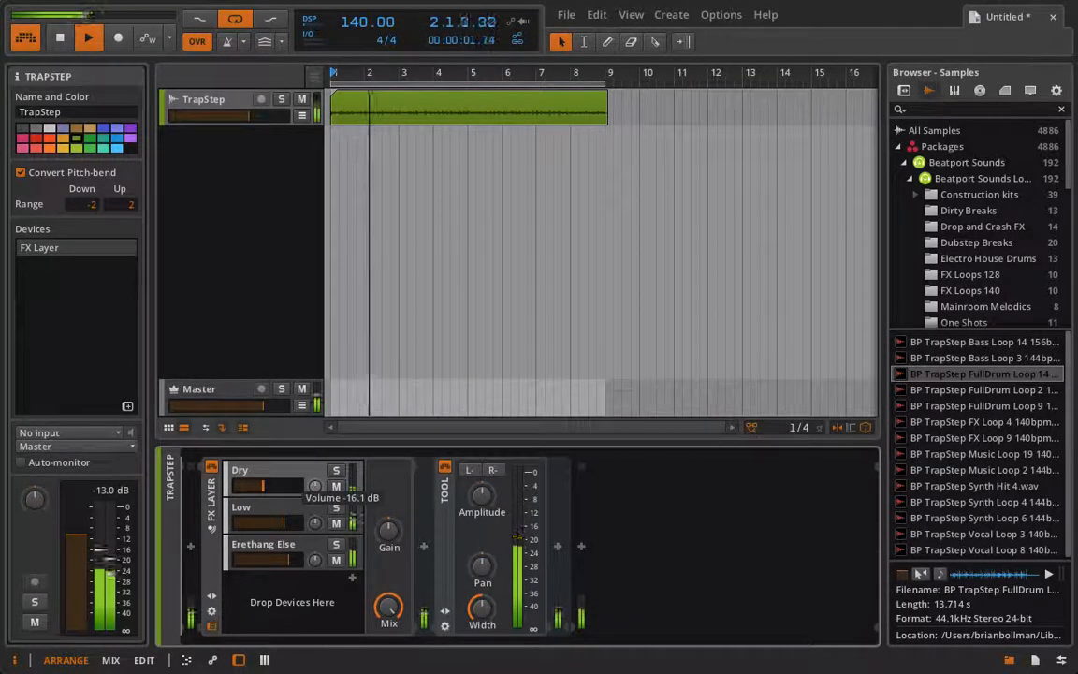
pyautogui.click(341, 467)
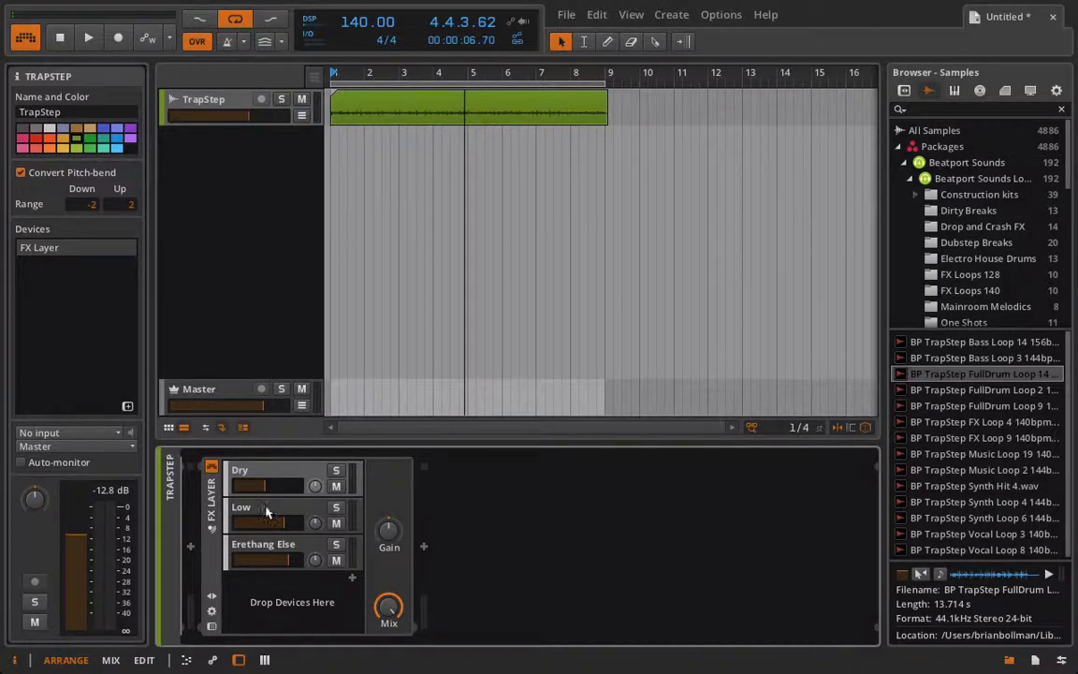
# Duplicate the Erethang Else layer by copying it and pasting the copy below it in the FX Layer
pyautogui.click(264, 547)
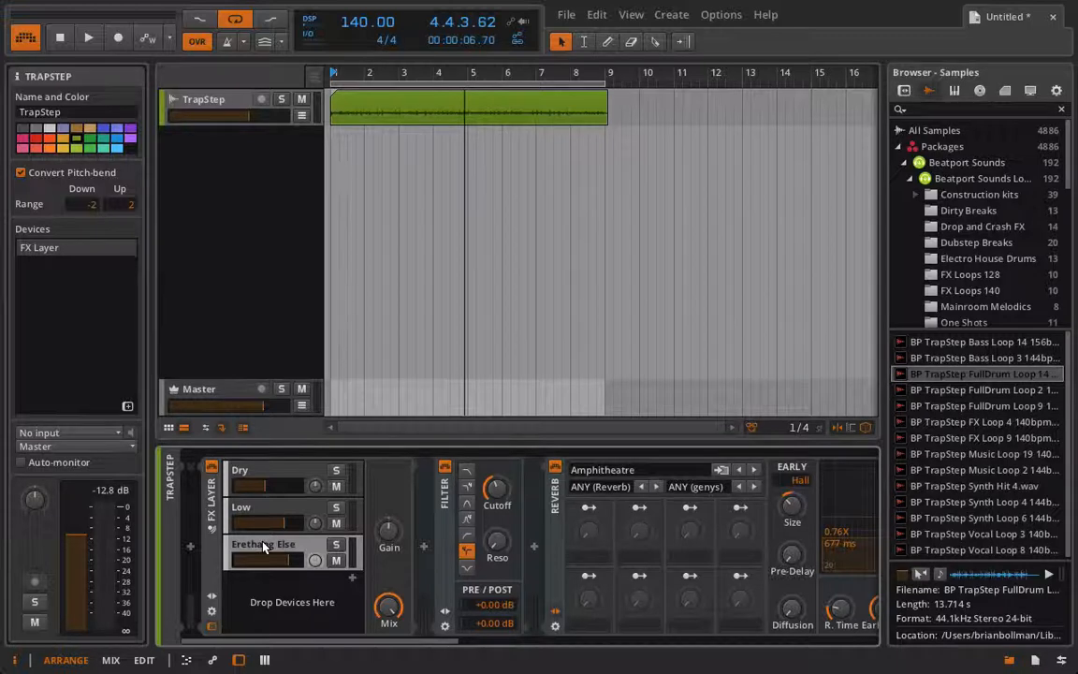
pyautogui.rightClick(265, 546)
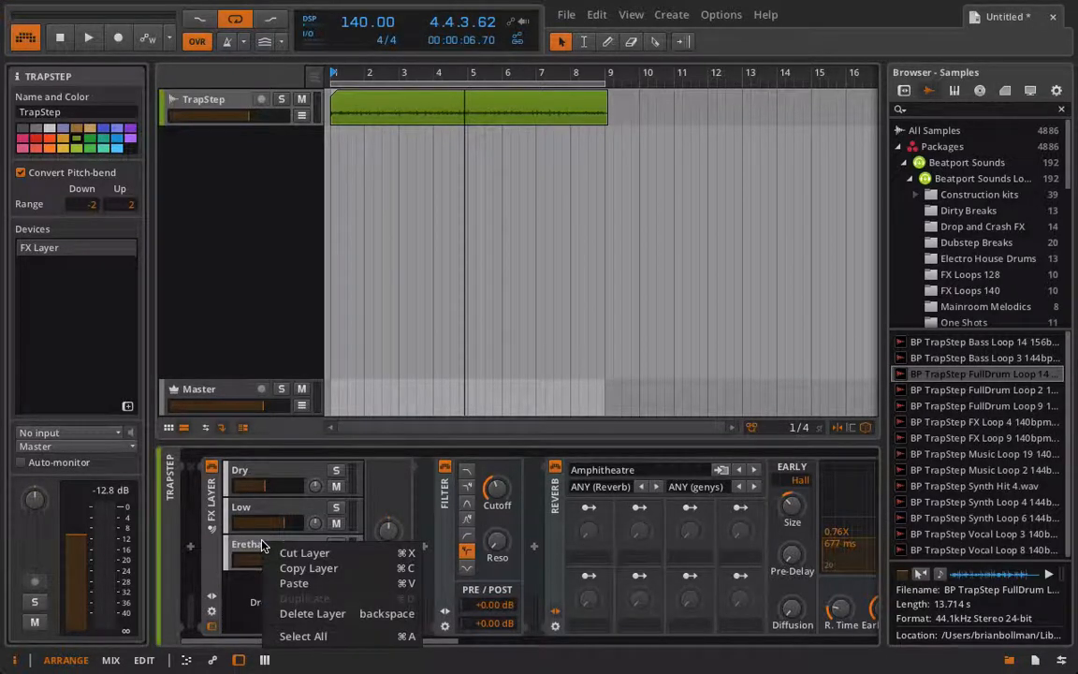
pyautogui.click(308, 568)
pyautogui.rightClick(296, 572)
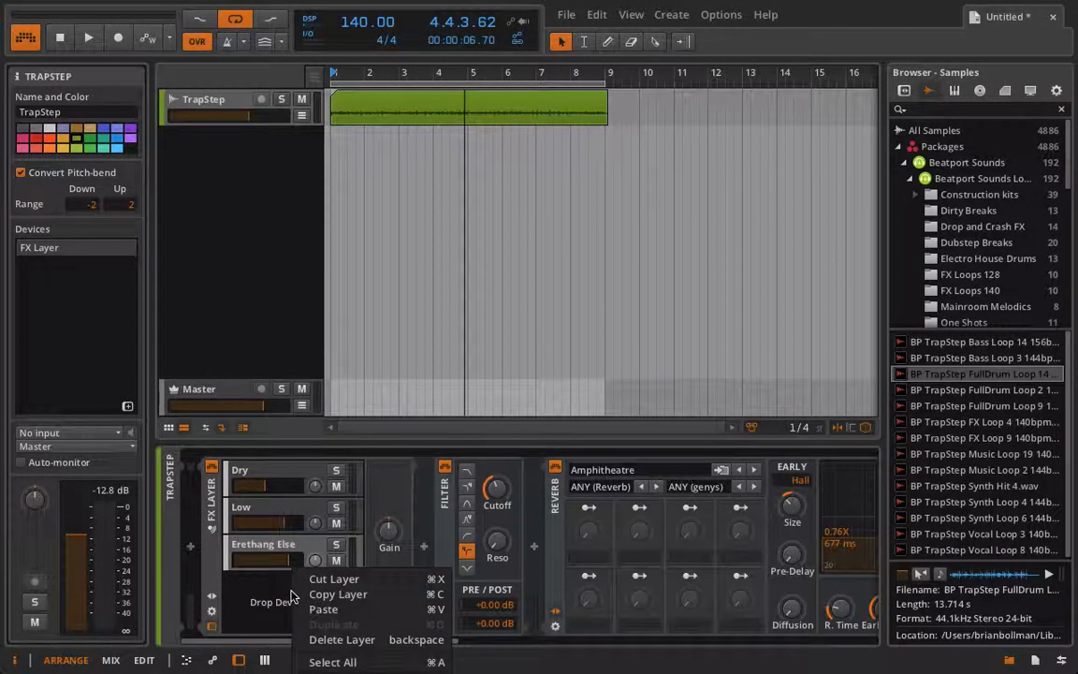
pyautogui.click(320, 609)
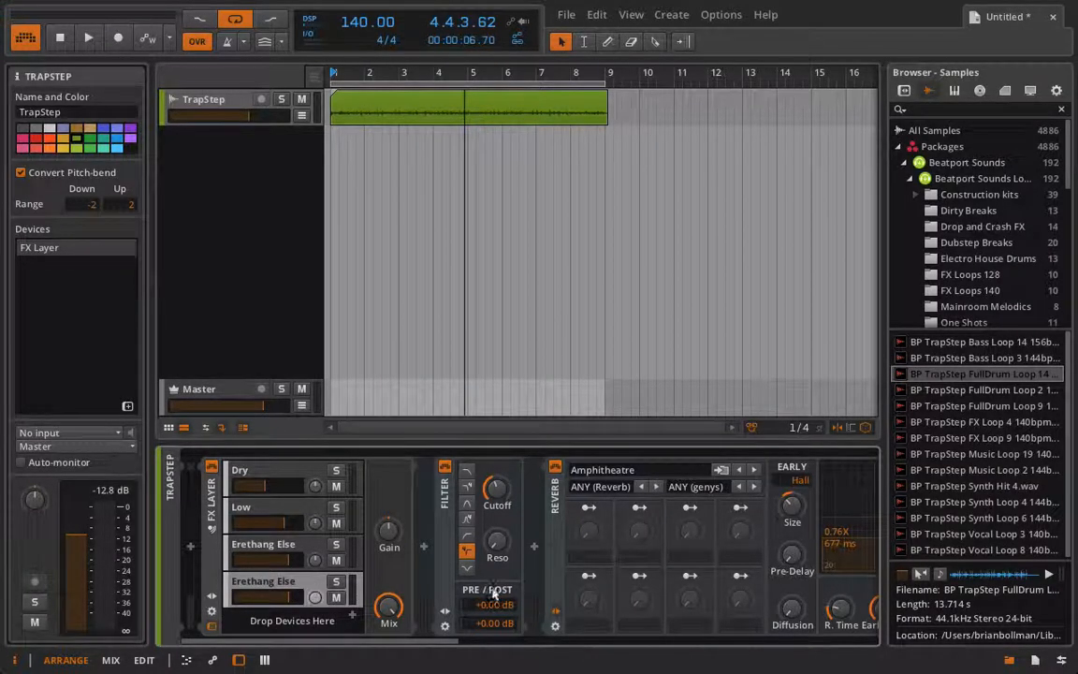
# Pan the original Erethang Else layer right and its copy left during playback, and fine-tune the copy's volume
pyautogui.hscroll(5, 348, 519)
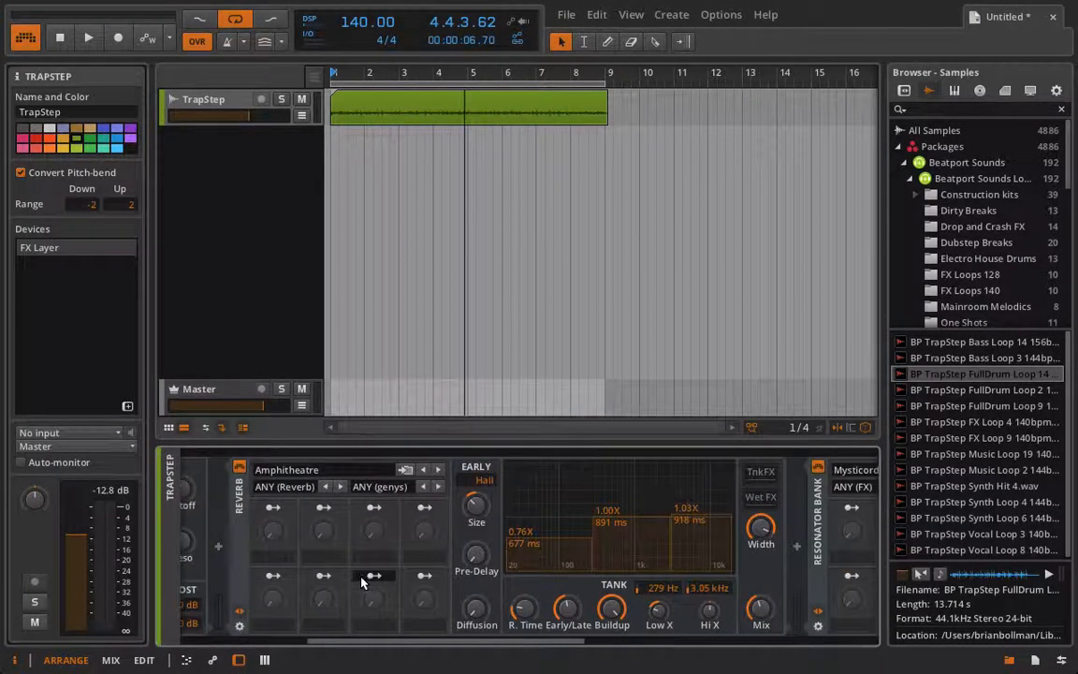
pyautogui.hscroll(5, 365, 580)
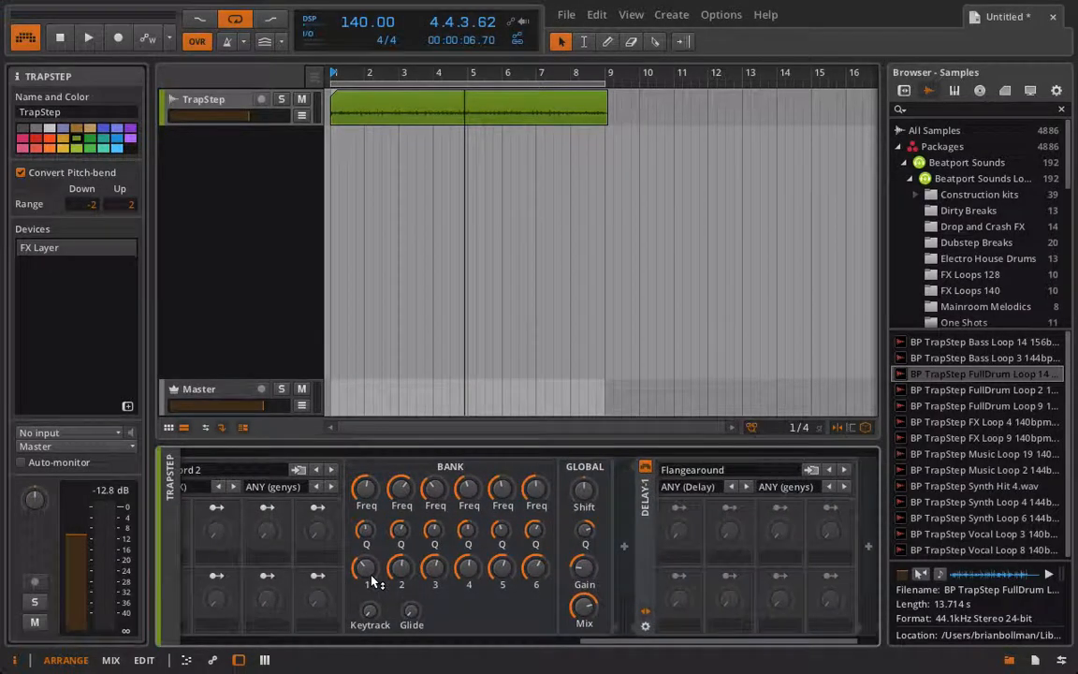
pyautogui.hscroll(-10, 372, 582)
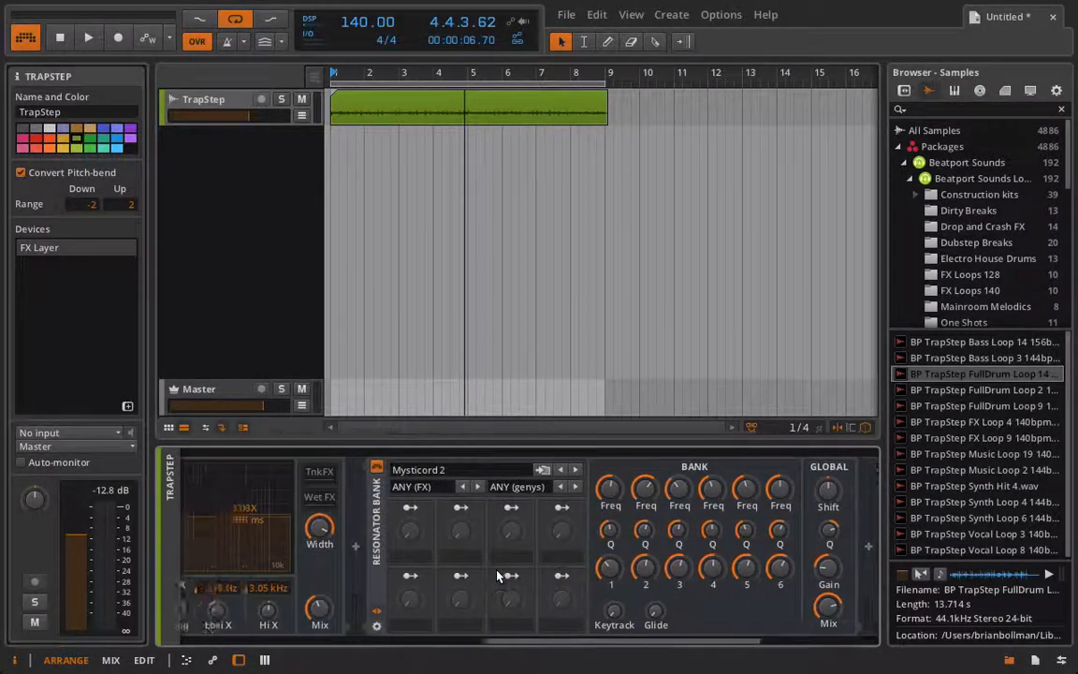
pyautogui.hscroll(-4, 375, 608)
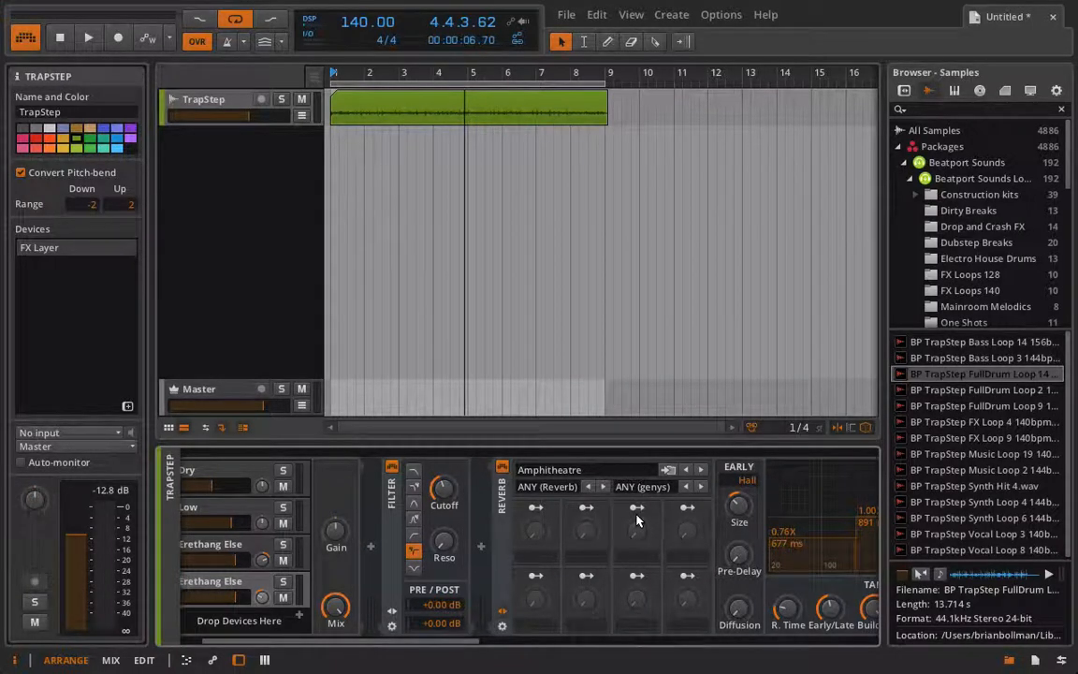
pyautogui.hscroll(-2, 636, 521)
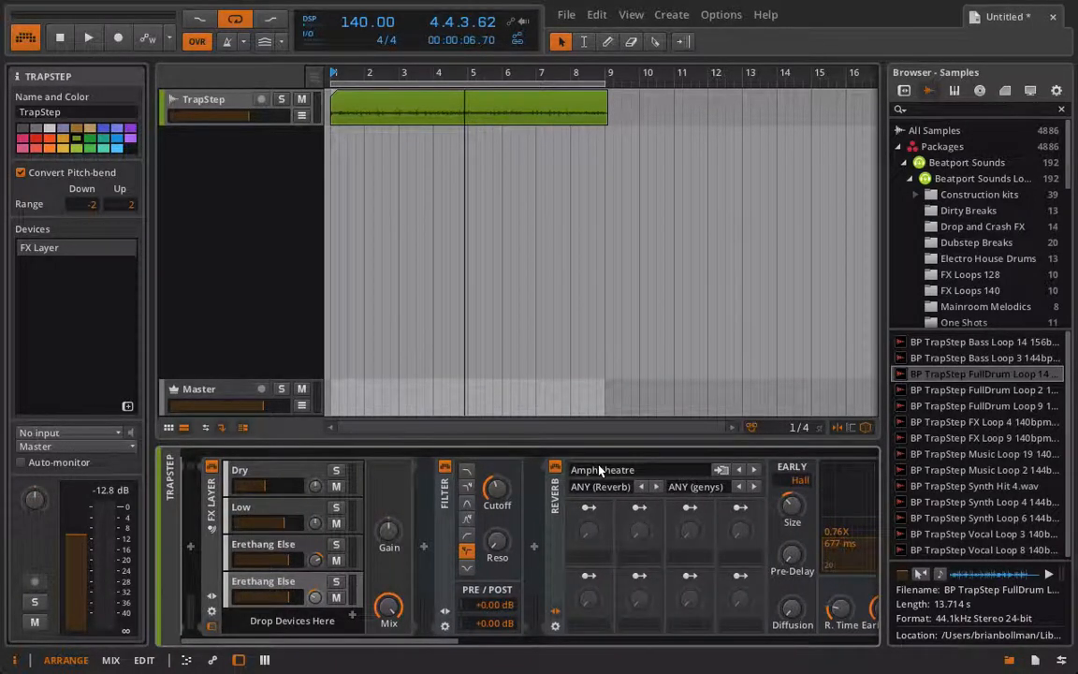
pyautogui.press('space')
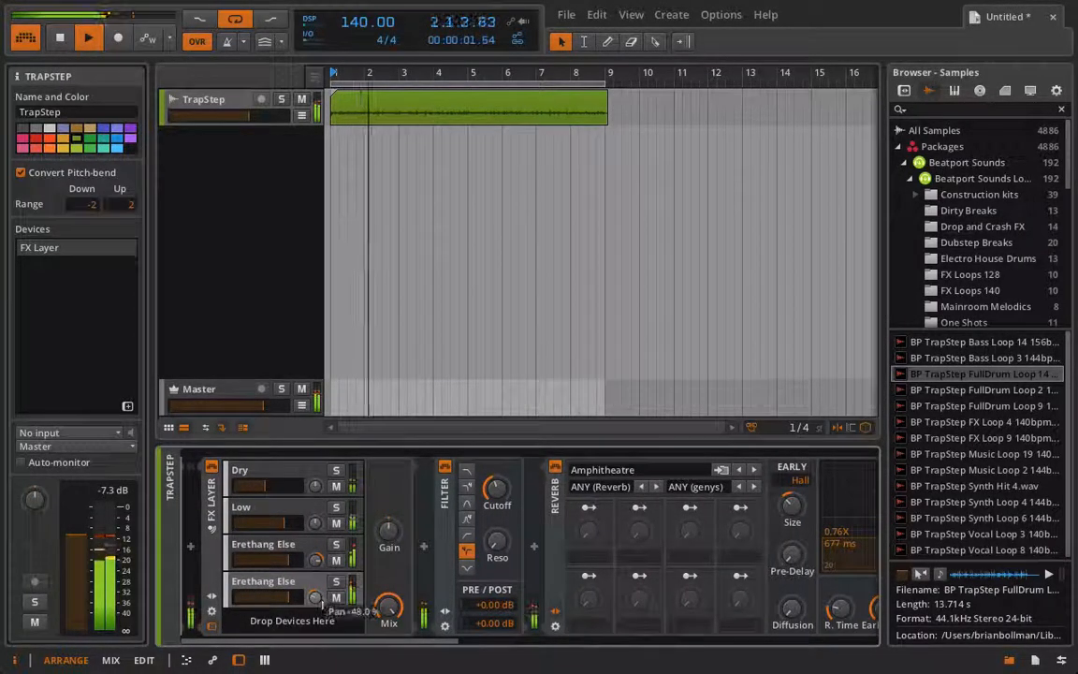
pyautogui.moveTo(317, 566); pyautogui.dragTo(317, 552)
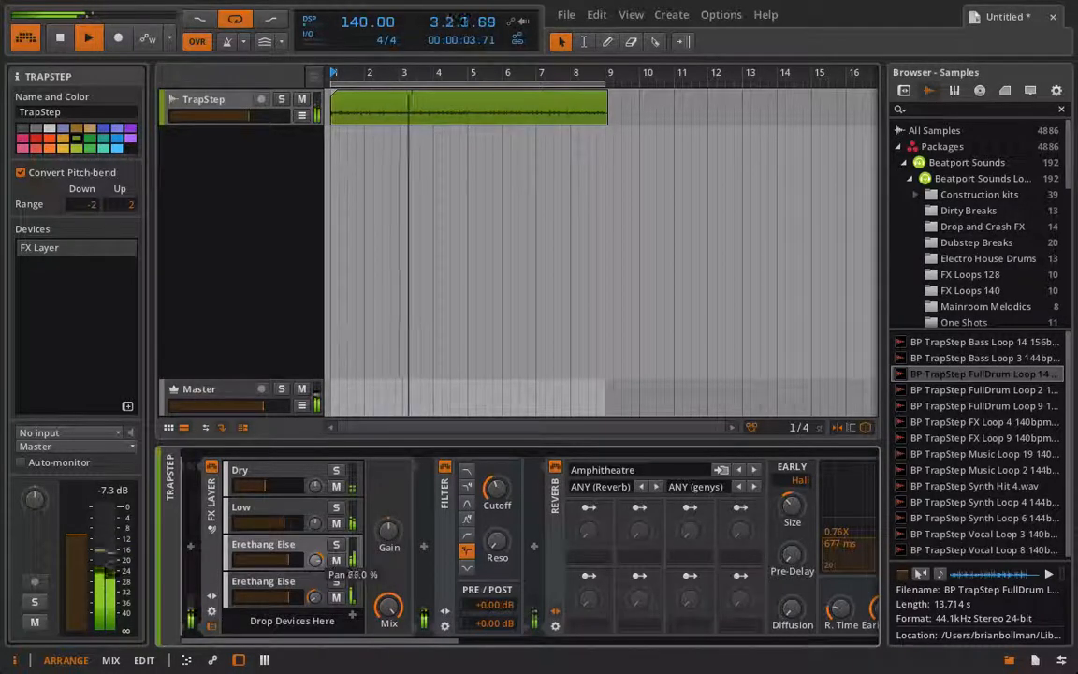
pyautogui.moveTo(291, 596); pyautogui.dragTo(289, 596)
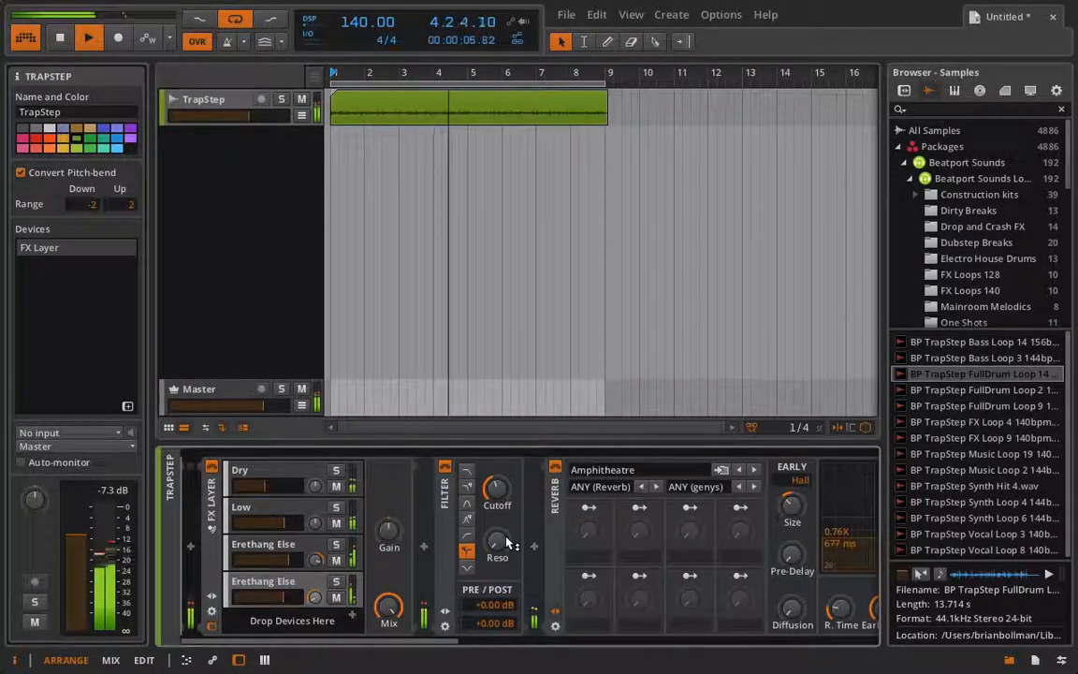
# Load the Inna Tank preset in the Erethang Else copy's Reverb and set the reverb Mix to about 58.5%
pyautogui.hscroll(2, 455, 482)
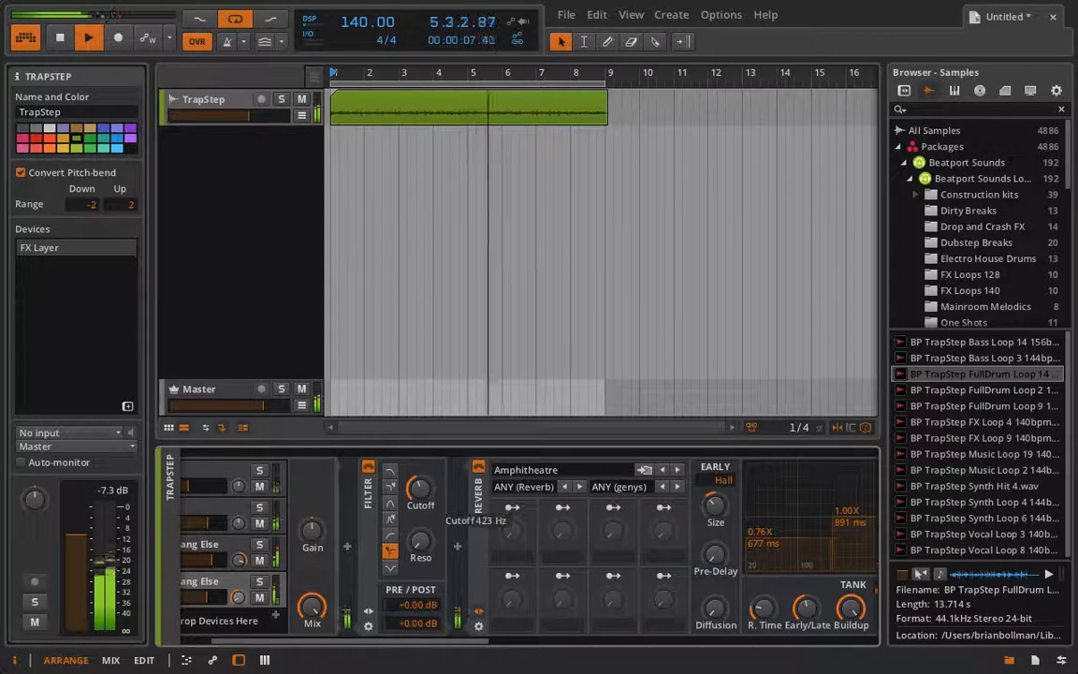
pyautogui.click(524, 469)
pyautogui.click(582, 374)
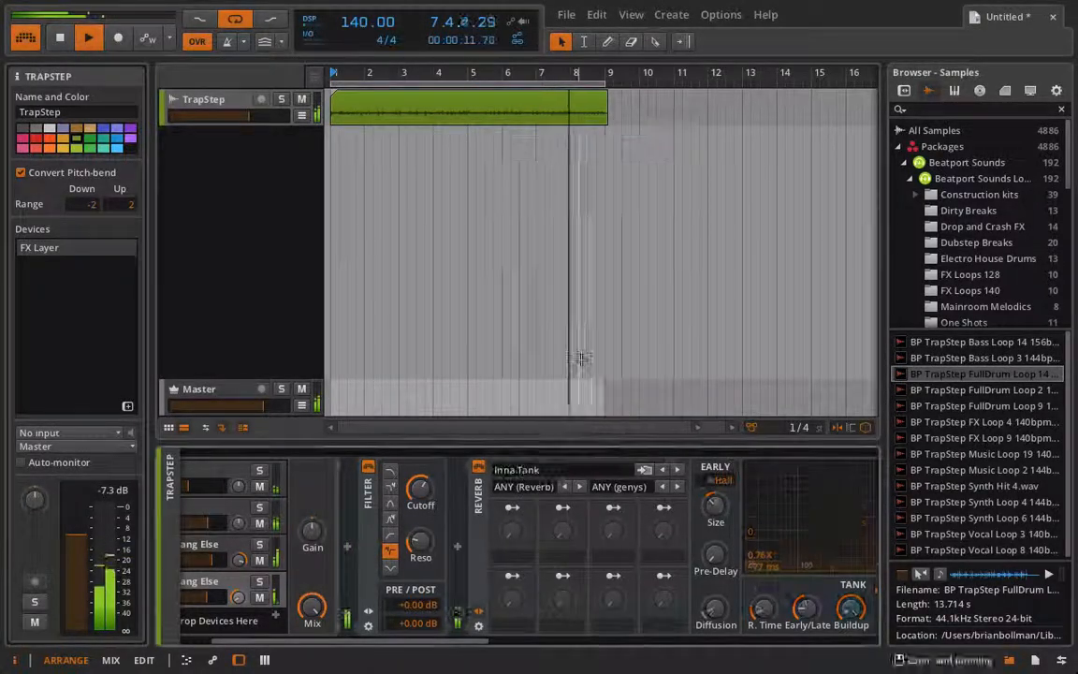
pyautogui.hscroll(10, 553, 472)
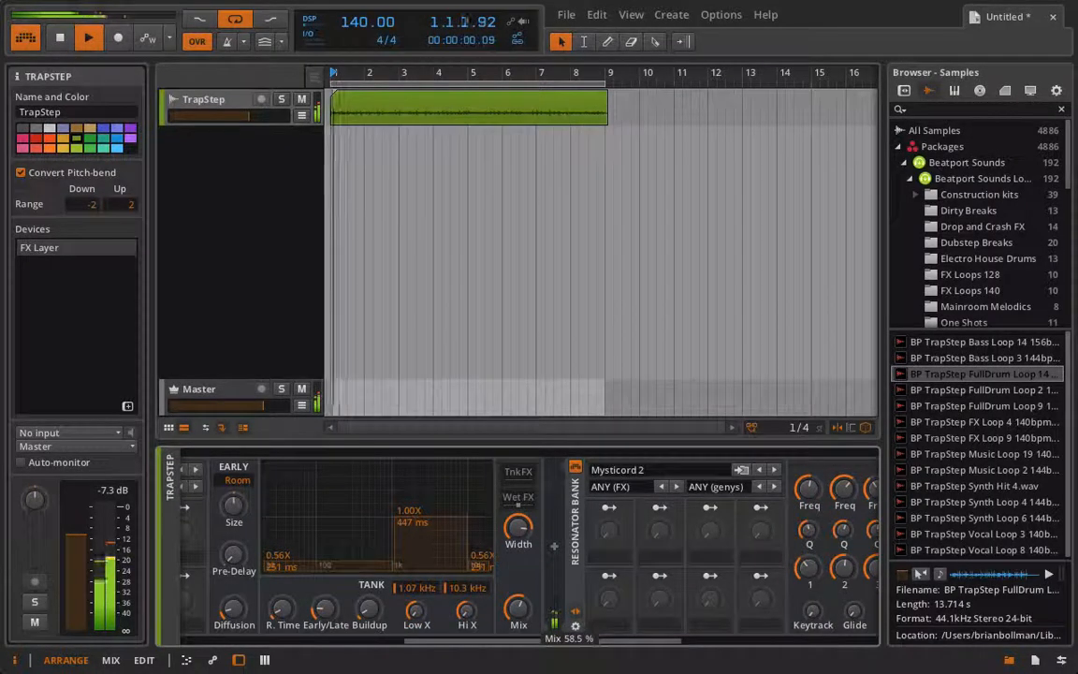
pyautogui.hscroll(-10, 531, 606)
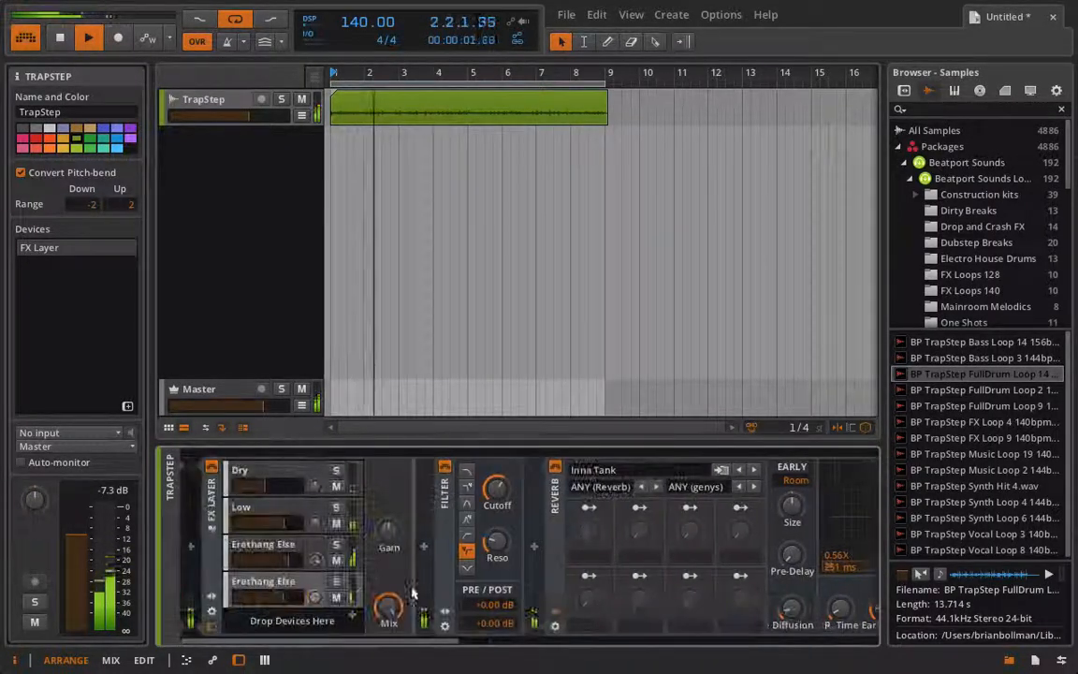
pyautogui.click(319, 598)
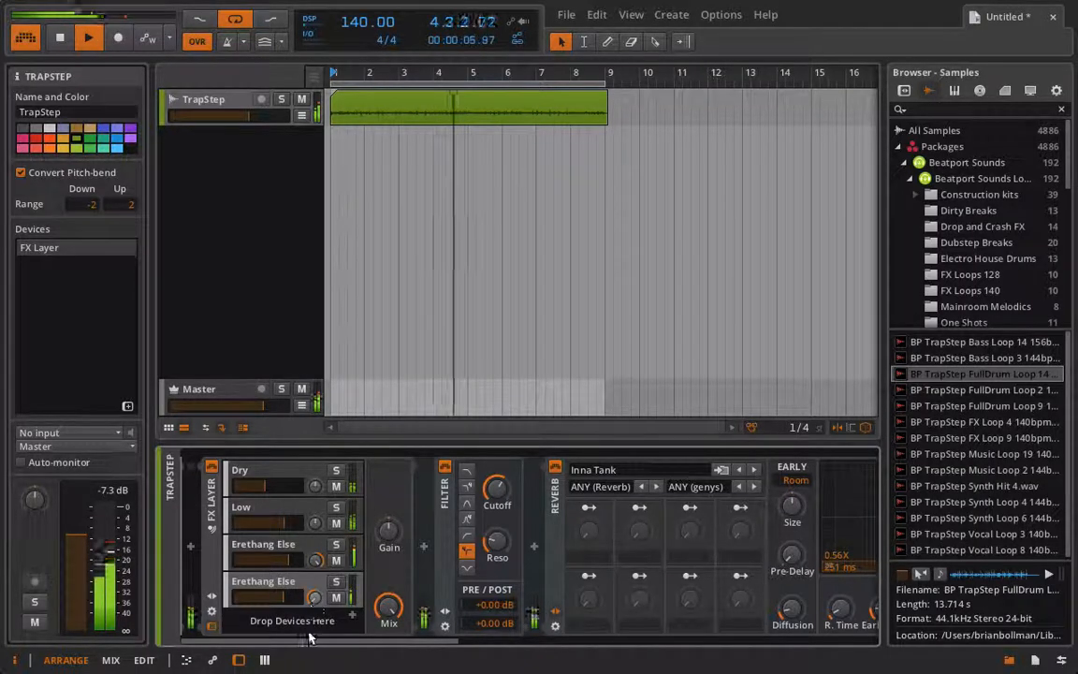
# Load the Macro Minor preset in the copy's Resonator Bank, with Mix at about 72% and a higher Gain
pyautogui.hscroll(10, 279, 543)
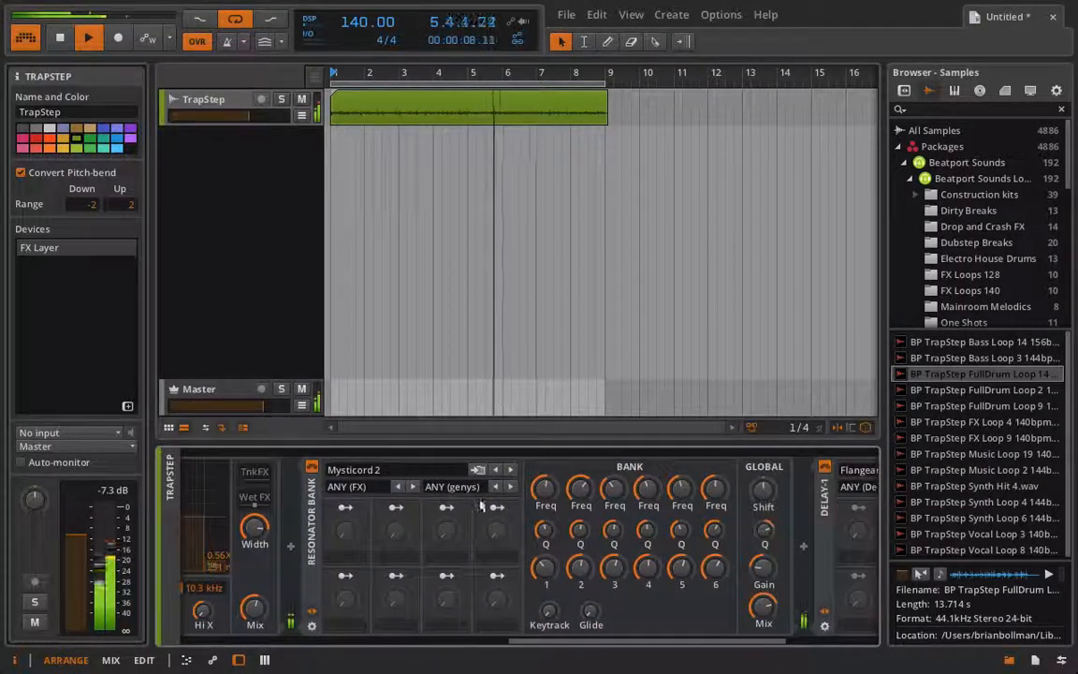
pyautogui.click(401, 469)
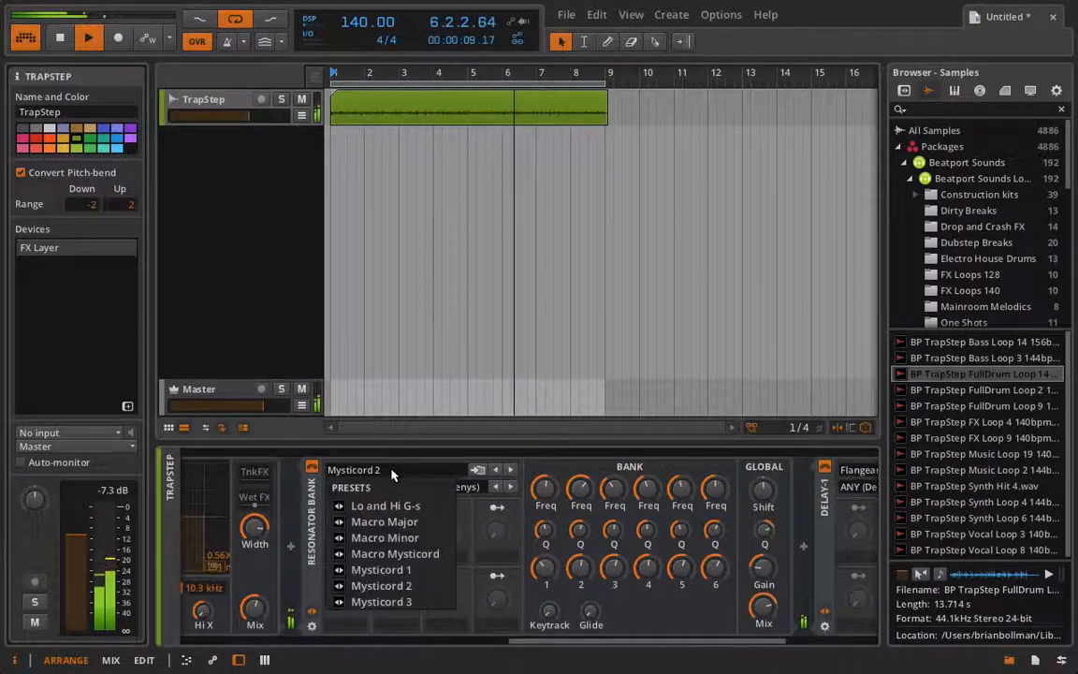
pyautogui.click(397, 538)
pyautogui.hscroll(5, 524, 552)
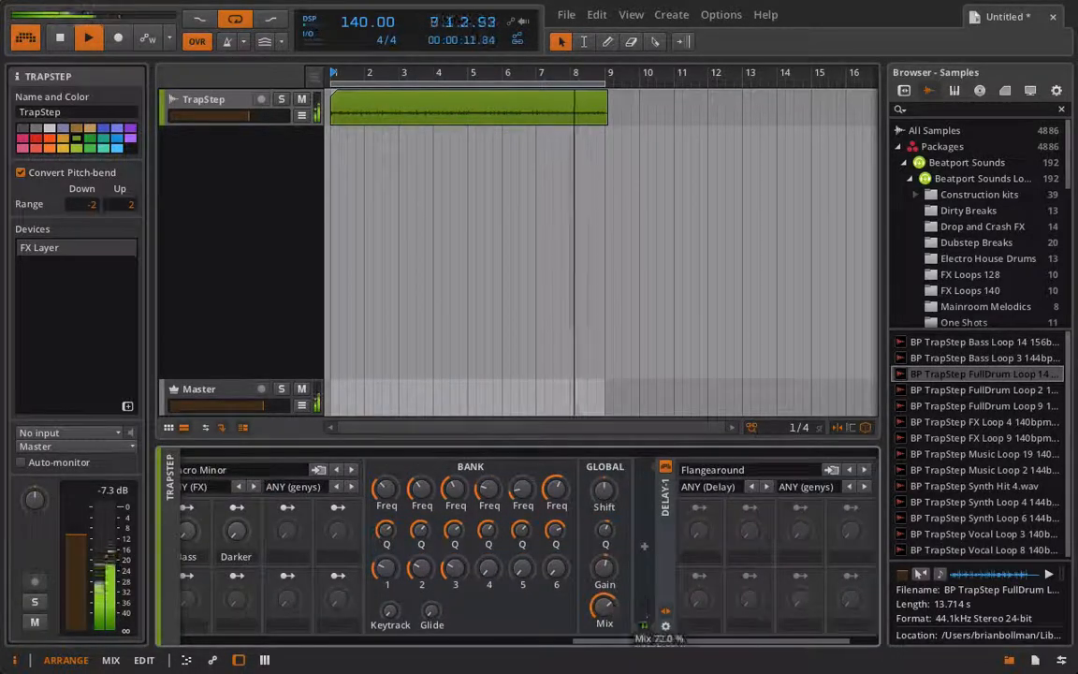
pyautogui.moveTo(614, 572); pyautogui.dragTo(614, 553)
pyautogui.hscroll(-10, 614, 572)
pyautogui.hscroll(12, 614, 573)
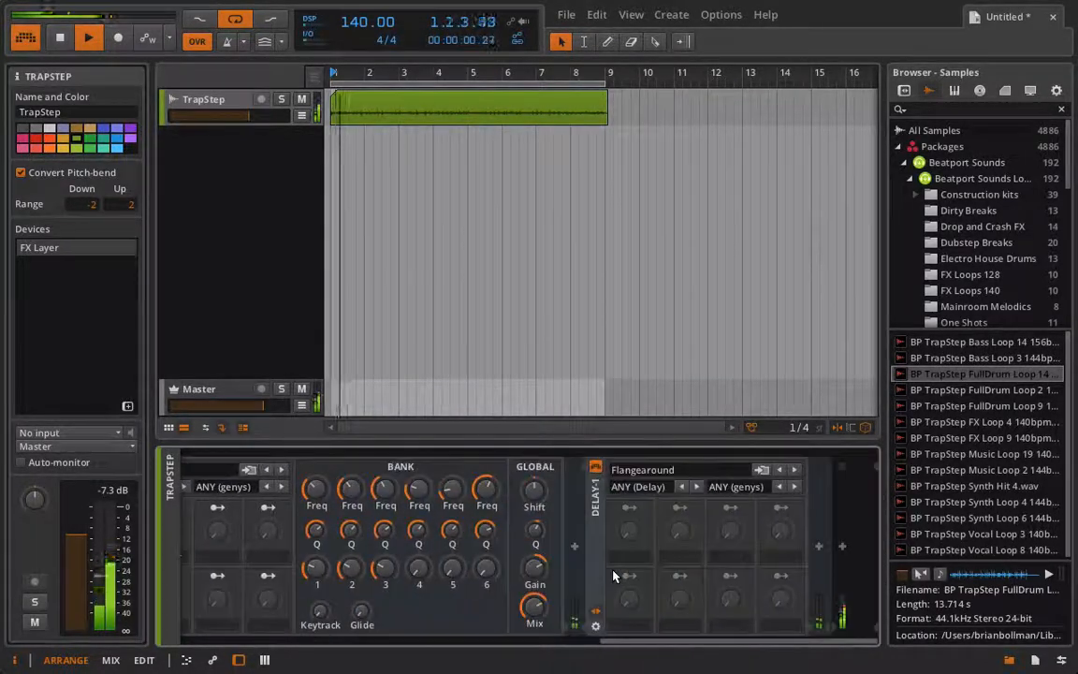
# Load the Psy Upshift preset in the Delay-1 device of the Erethang Else copy and audition the layer
pyautogui.click(646, 469)
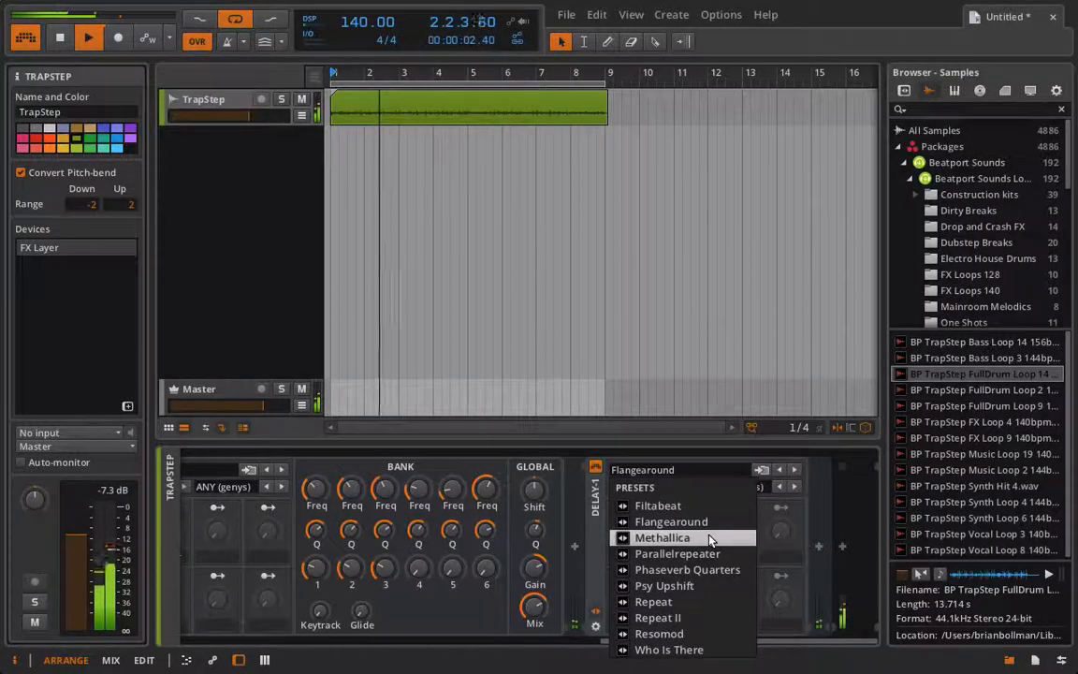
pyautogui.click(700, 586)
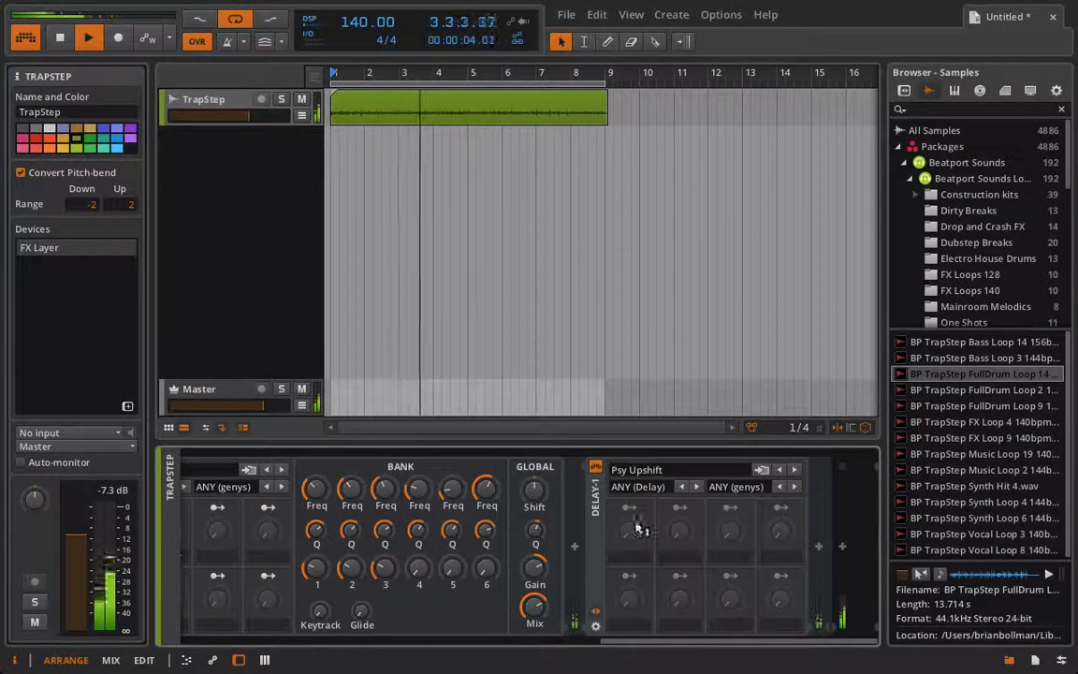
pyautogui.hscroll(-12, 556, 569)
pyautogui.click(265, 594)
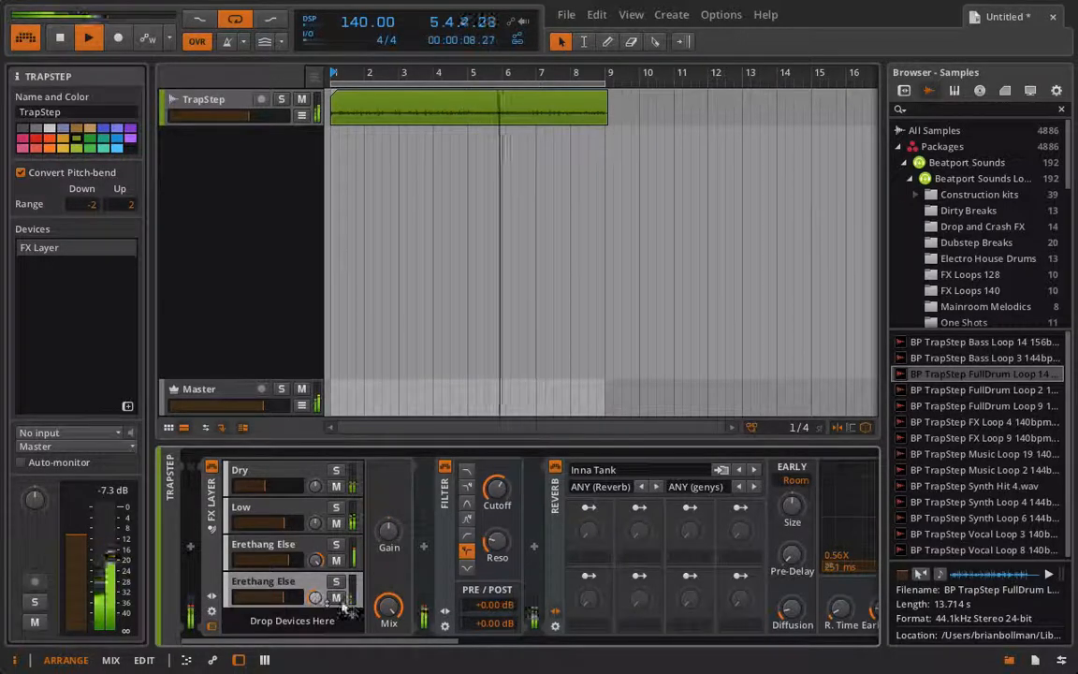
# Add a Tool device after Delay-1 in the Erethang Else copy's chain and adjust its Amplitude by ear
pyautogui.hscroll(8, 338, 592)
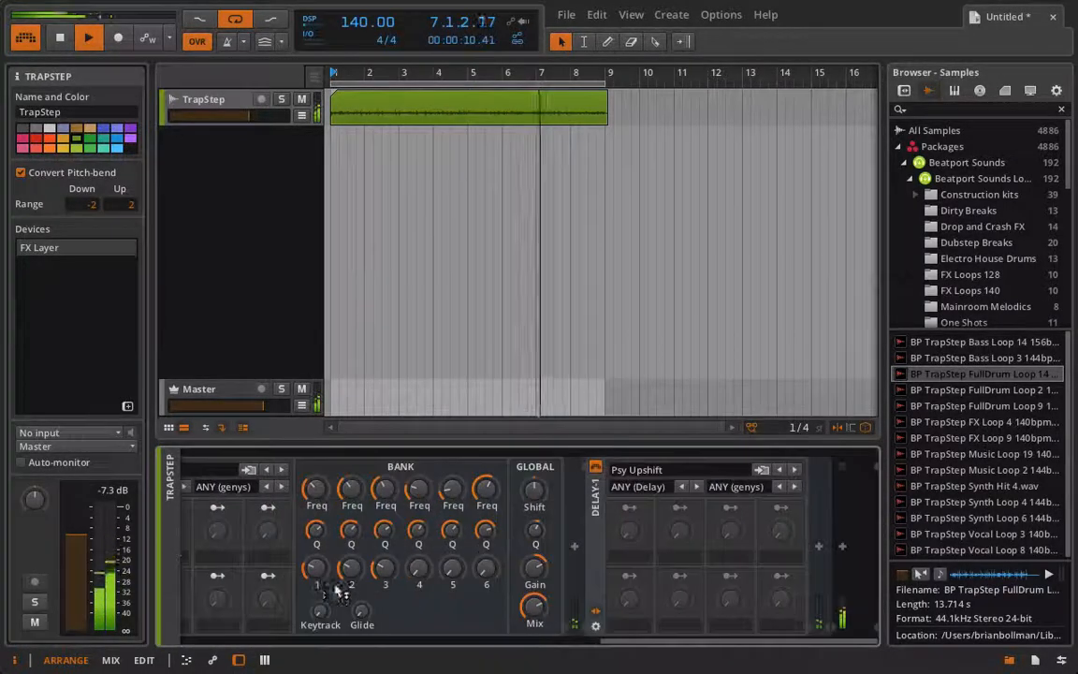
pyautogui.click(820, 550)
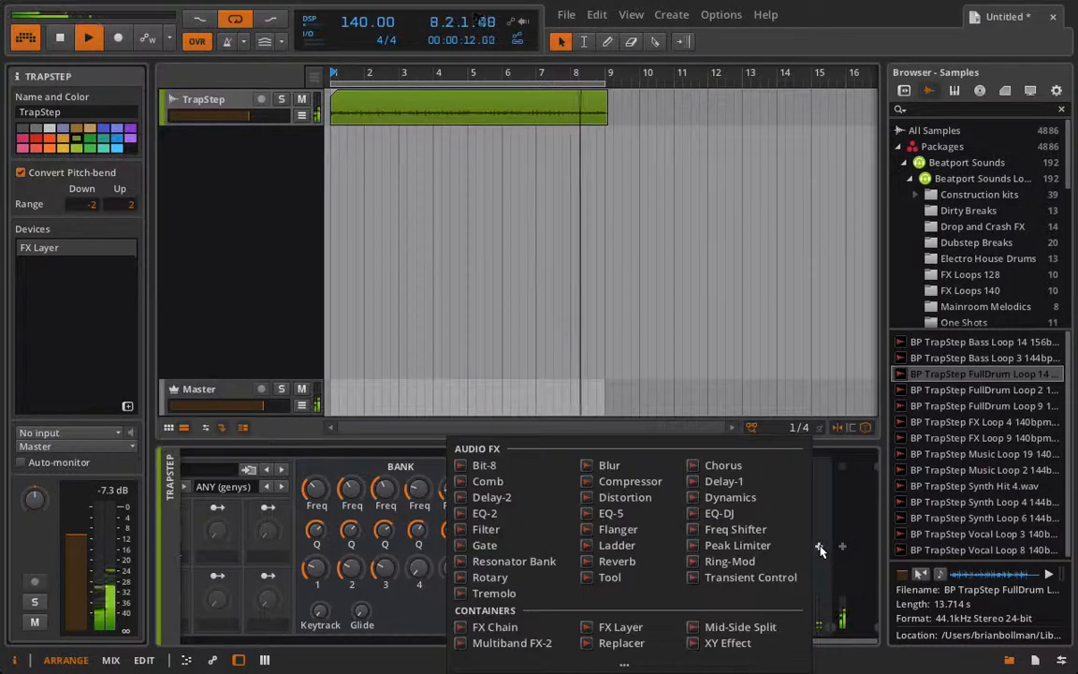
pyautogui.click(636, 577)
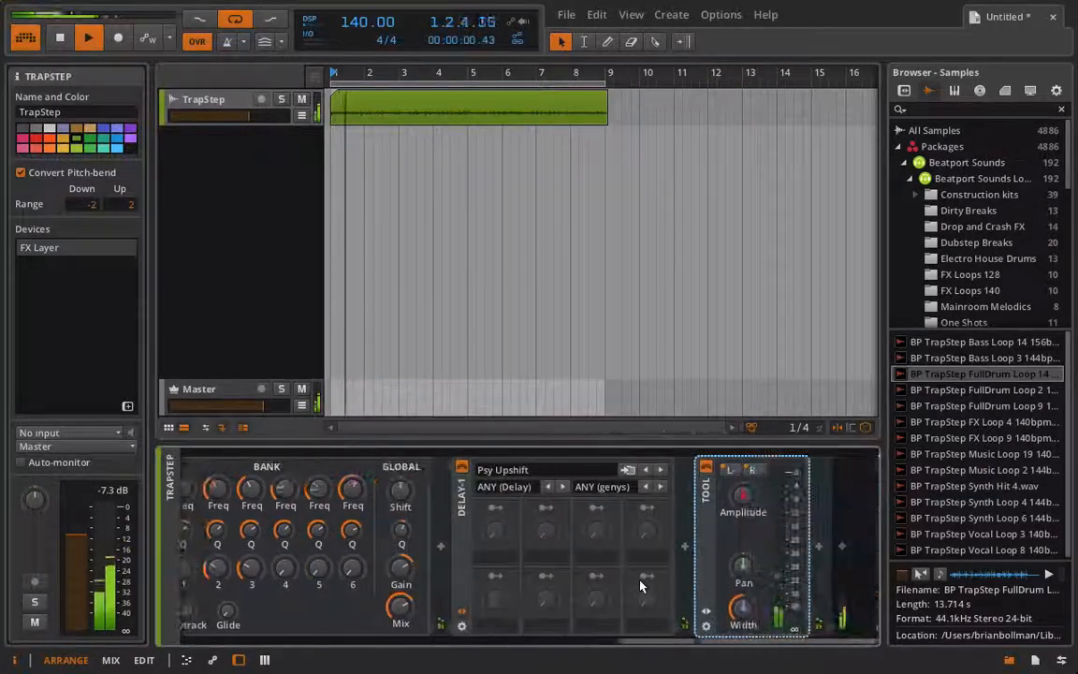
pyautogui.moveTo(743, 496)
pyautogui.mouseDown()
pyautogui.moveTo(742, 482)
pyautogui.moveTo(743, 502)
pyautogui.mouseUp()
pyautogui.hscroll(-10, 744, 499)
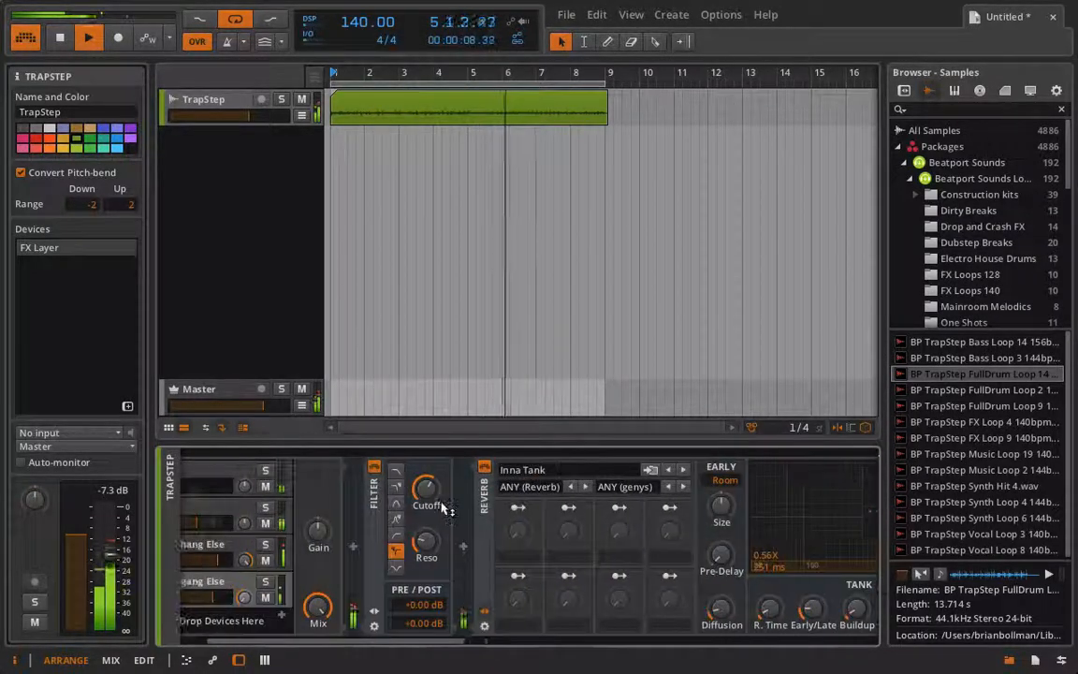